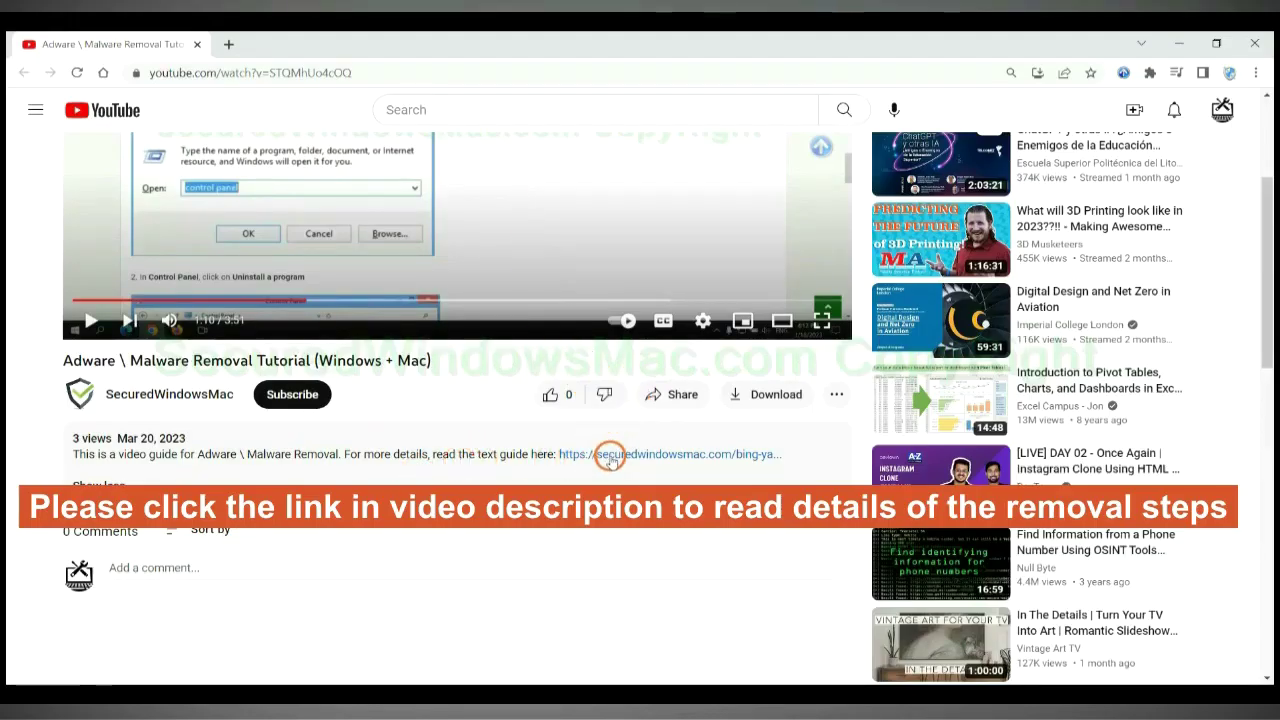
Open the securedwindowsmac.com 'Bing \ Yahoo Redirect | Phishing Pop-up Ads' guide from the video description
click(610, 456)
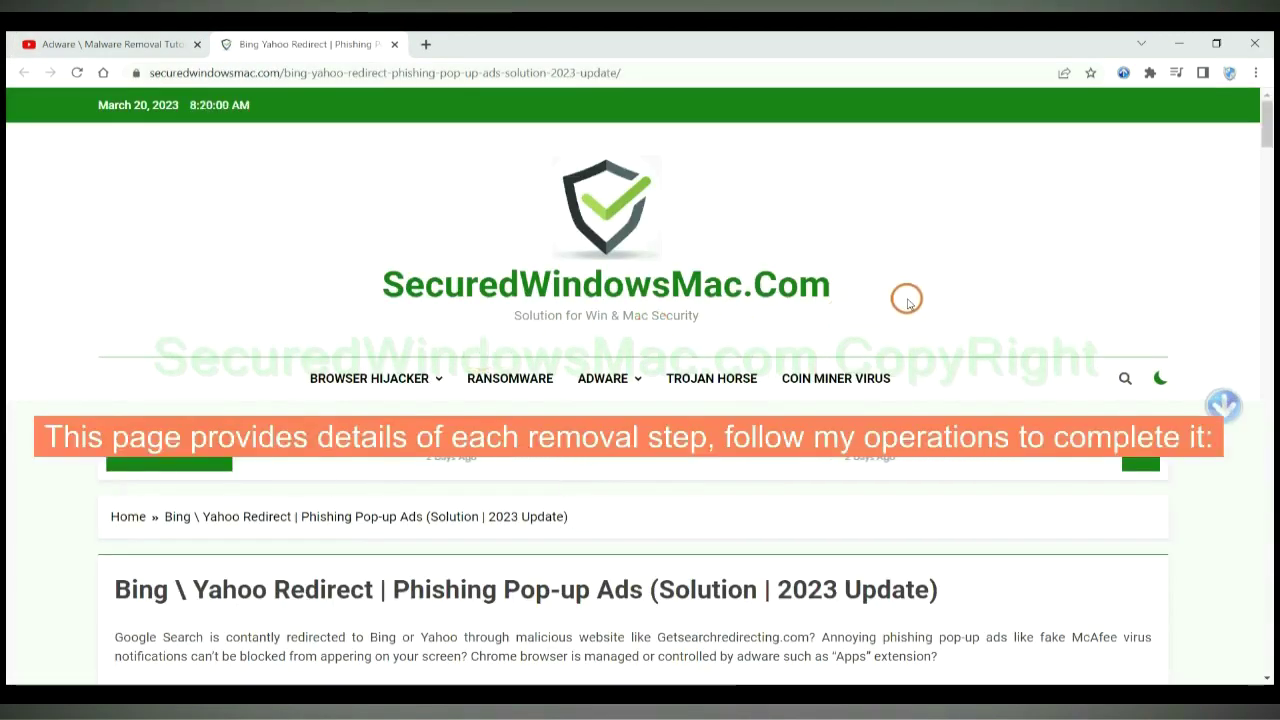
Scroll past the Instant Automatic Removal heading, download the SpyHunter Windows installer, and keep the file
scroll(749, 386, down, 10)
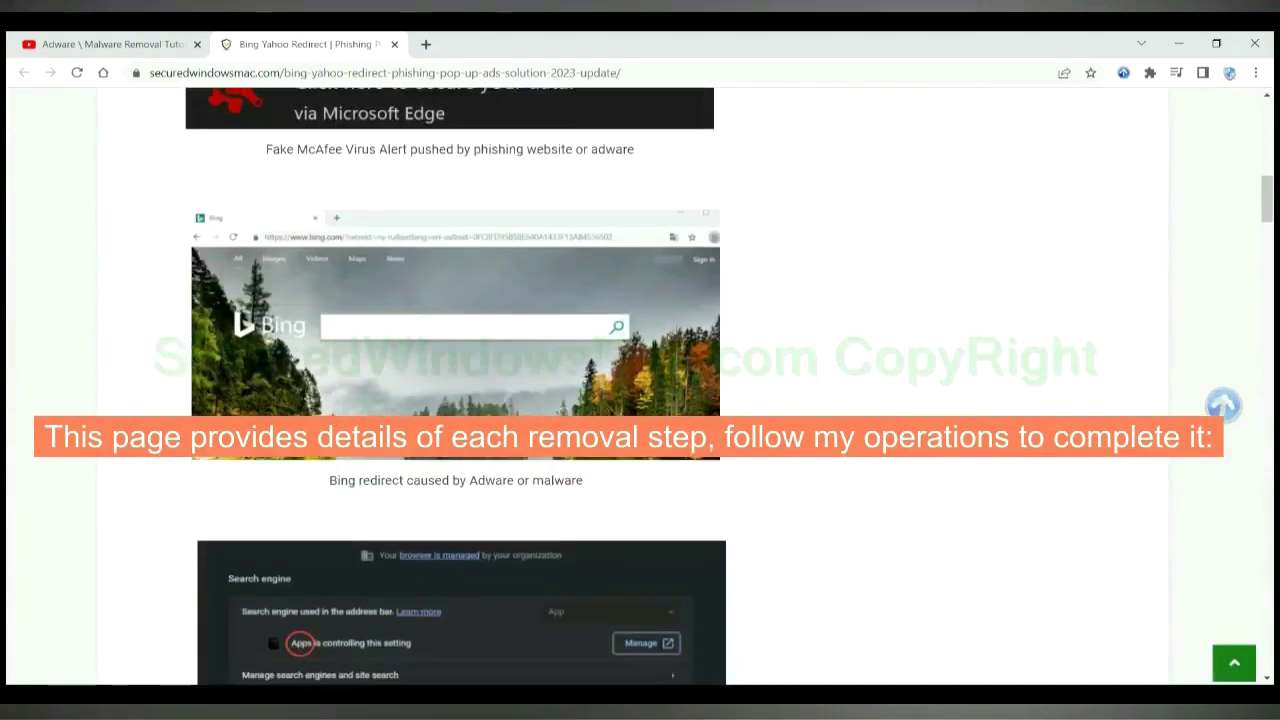
scroll(697, 446, down, 6)
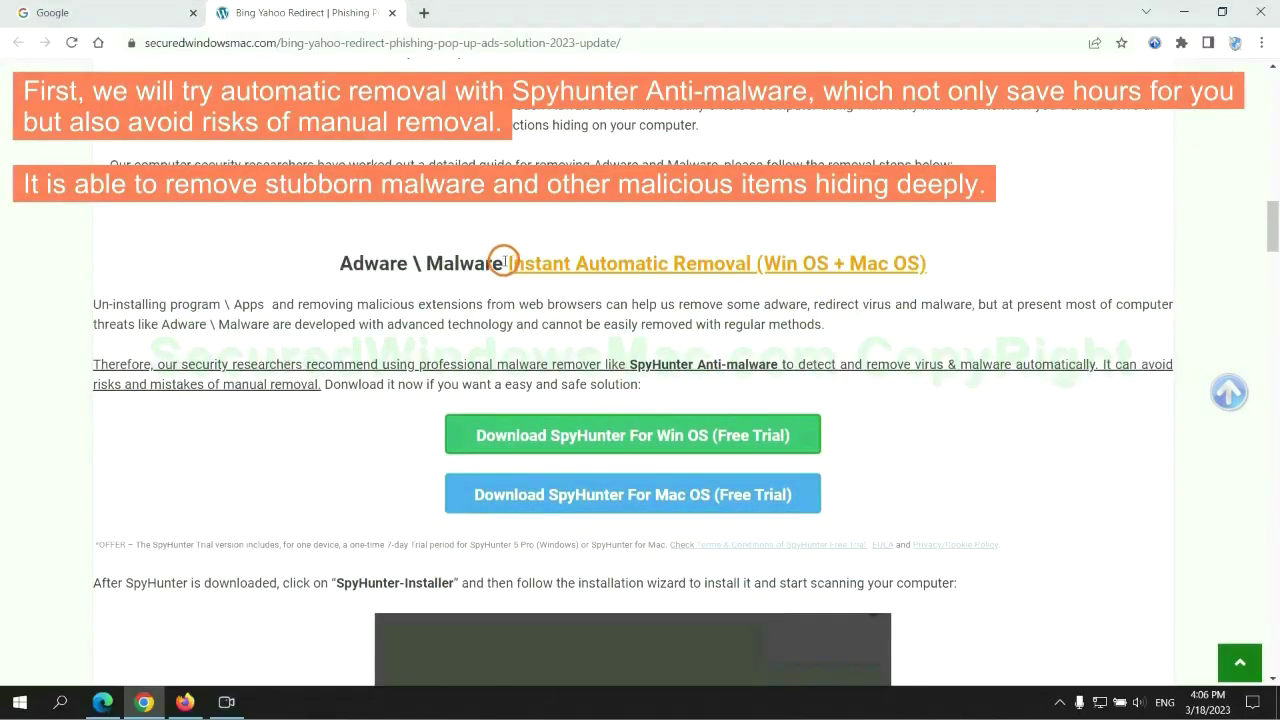
drag(506, 263, 747, 263)
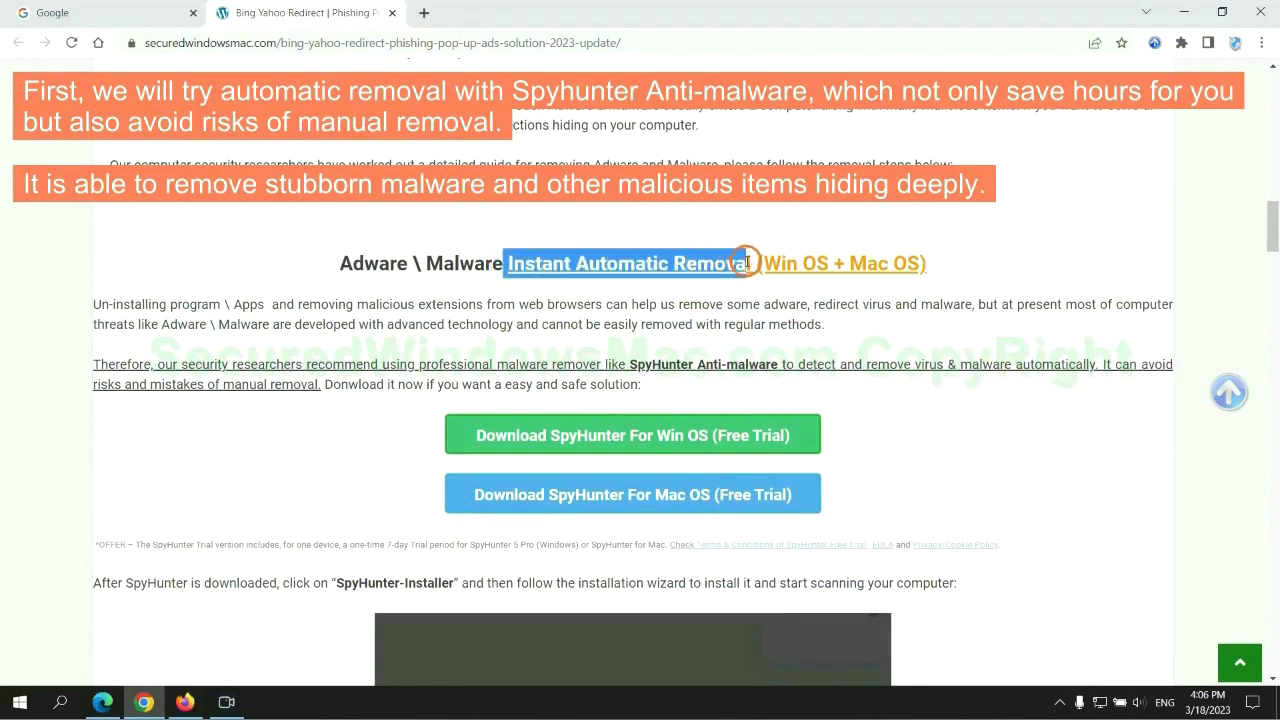
click(638, 224)
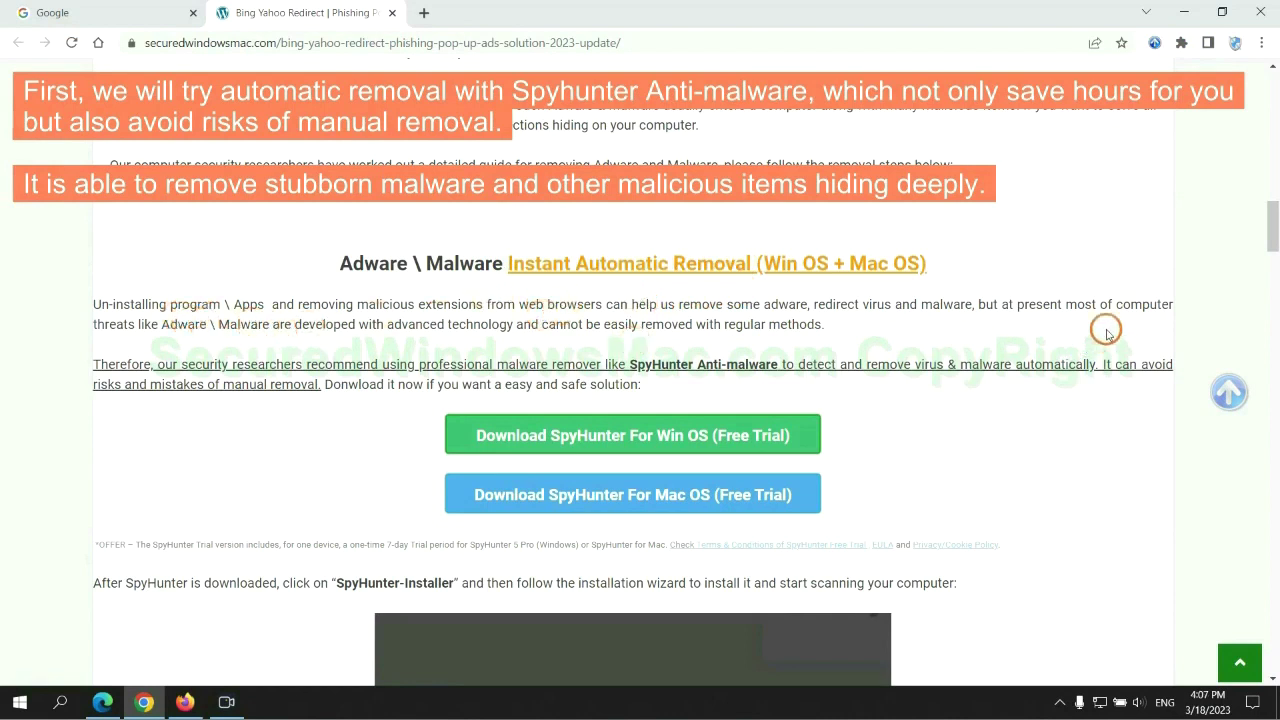
scroll(634, 354, down, 1)
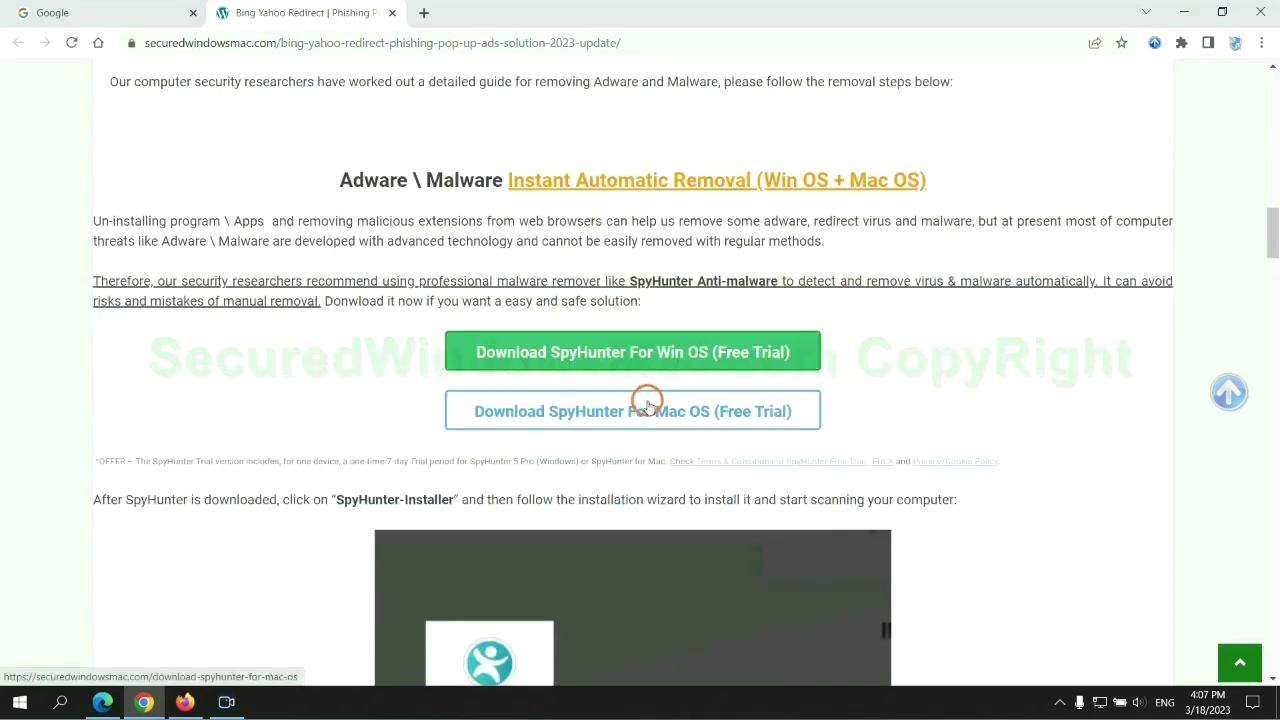
scroll(647, 402, down, 1)
scroll(629, 343, down, 1)
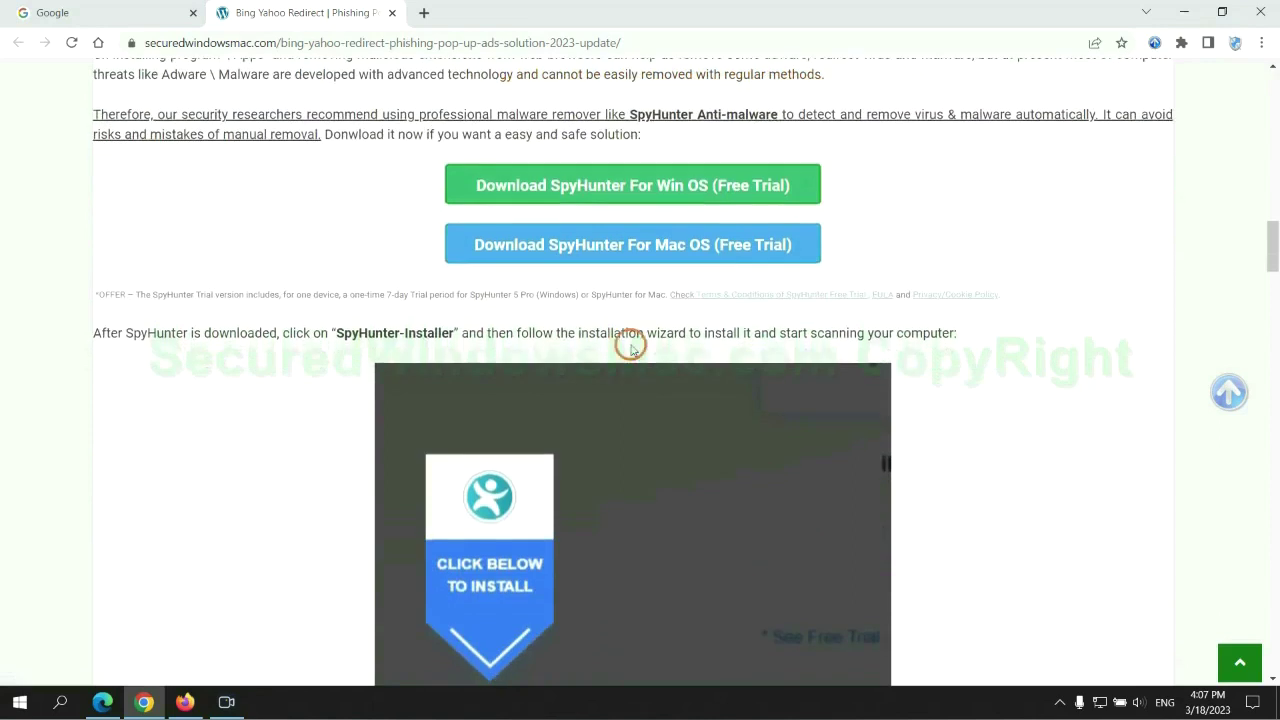
click(647, 192)
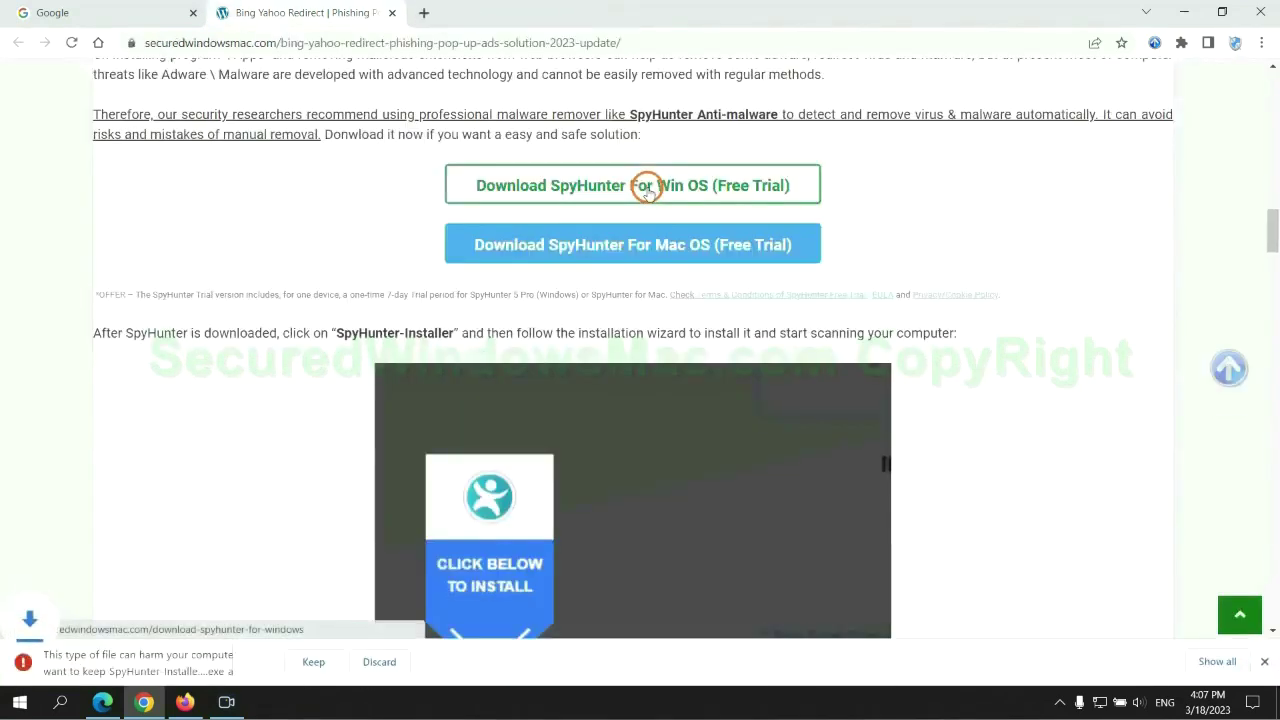
click(312, 662)
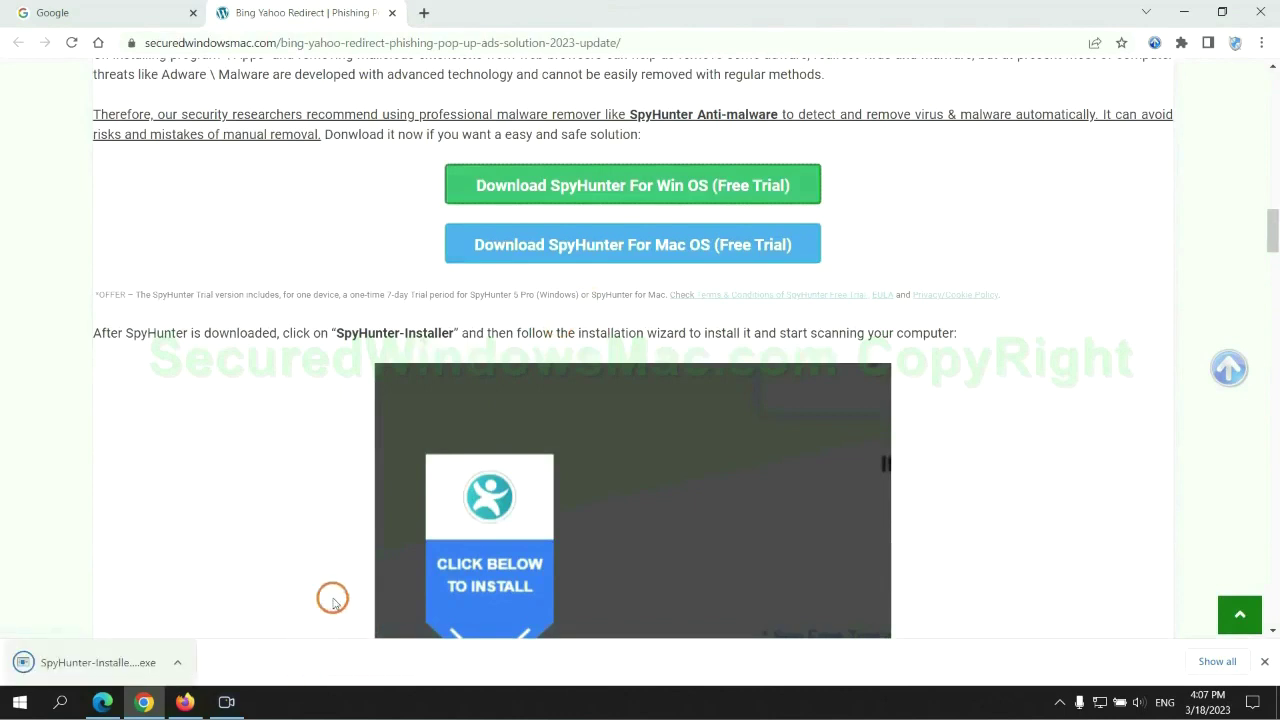
Launch the SpyHunter installer, continue, and accept the EULA and Privacy Policy to install it
click(121, 662)
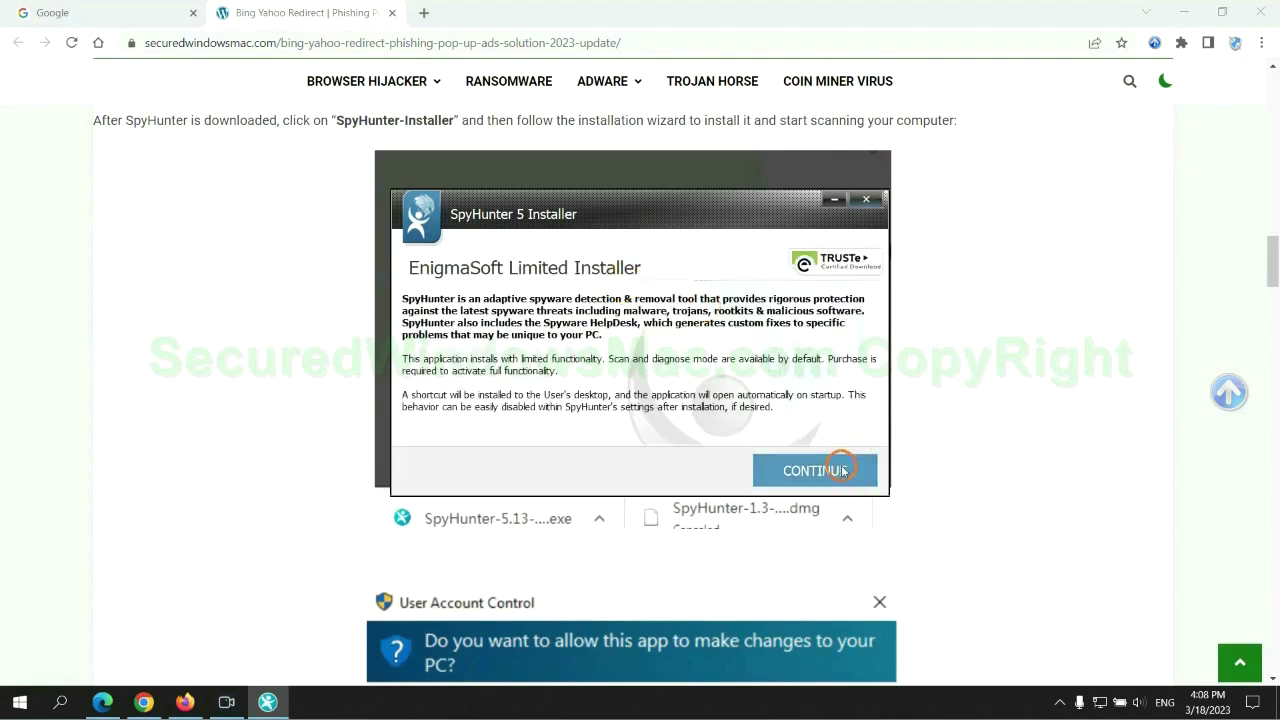
click(843, 470)
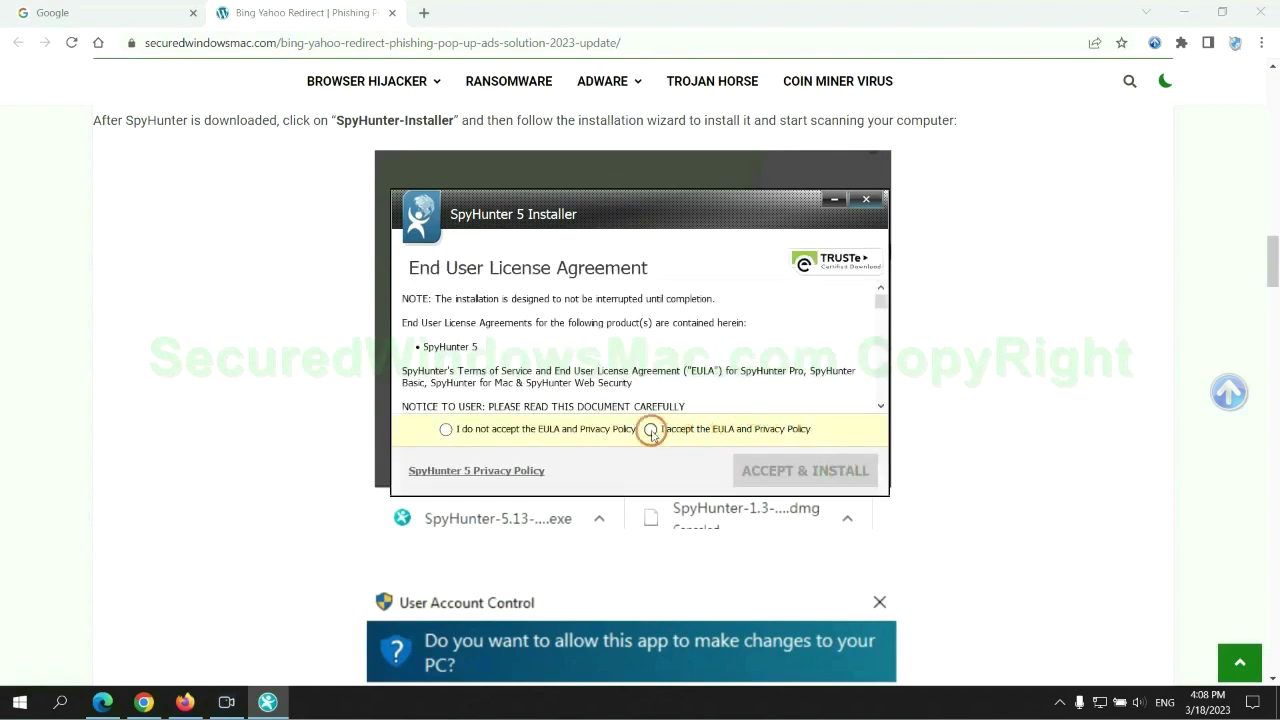
click(649, 429)
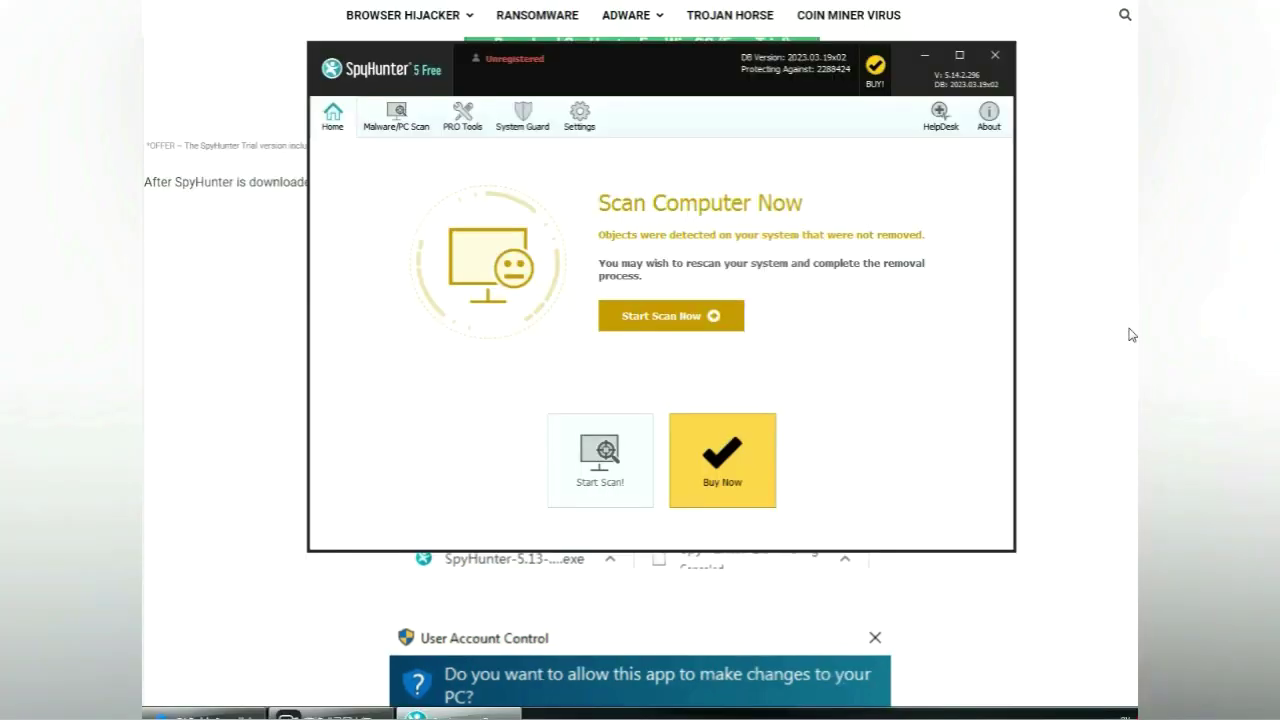
Scan the computer, which finds 703 issues, and choose the FREE Trial (7-Days) to remove them
click(729, 318)
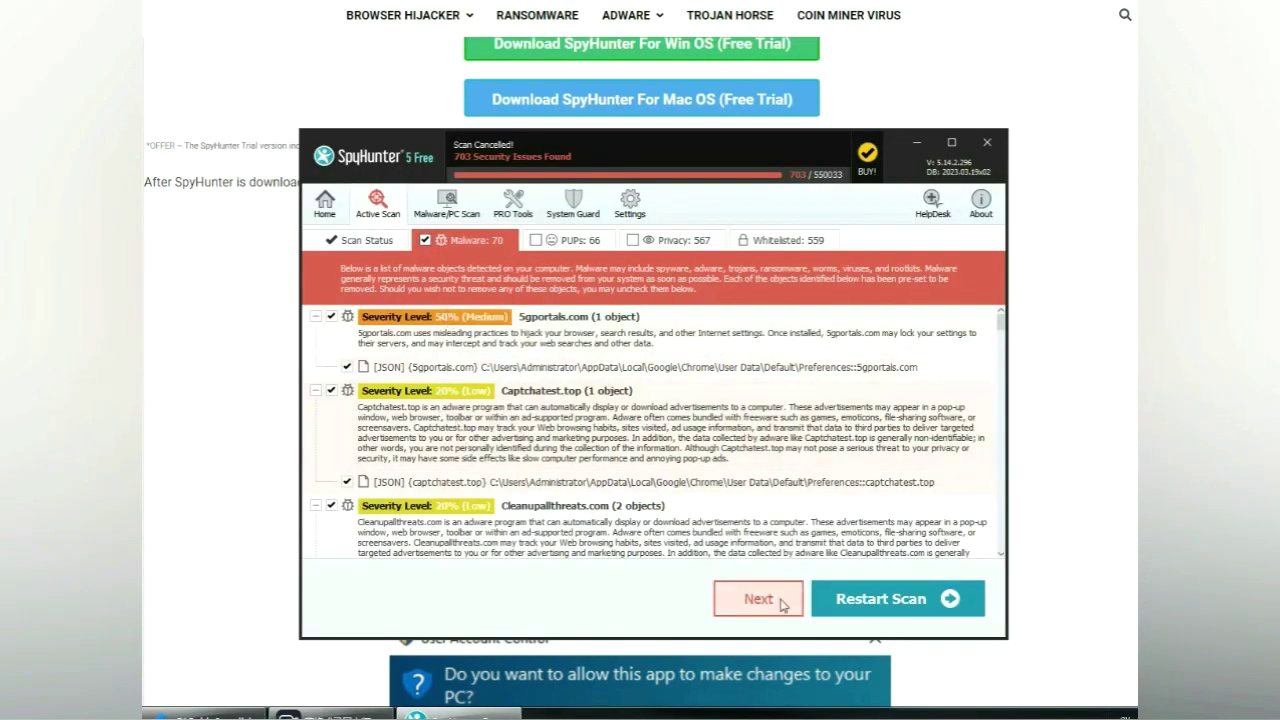
click(758, 599)
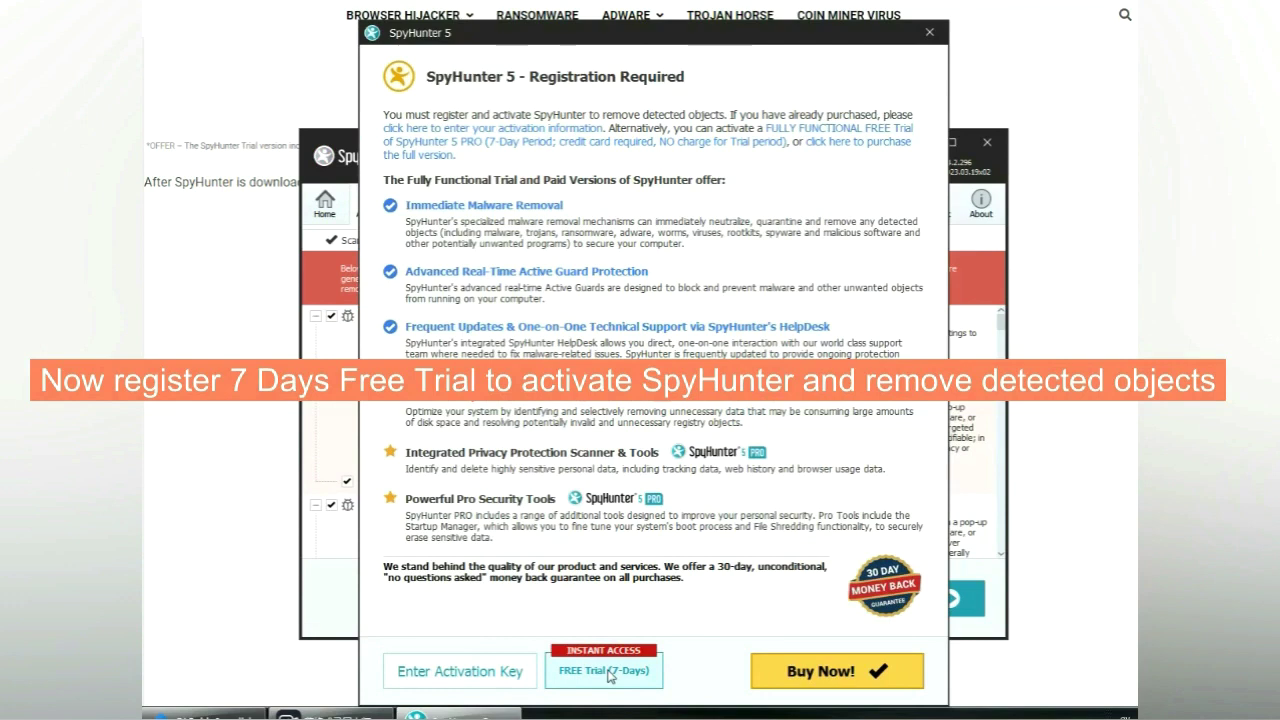
click(608, 674)
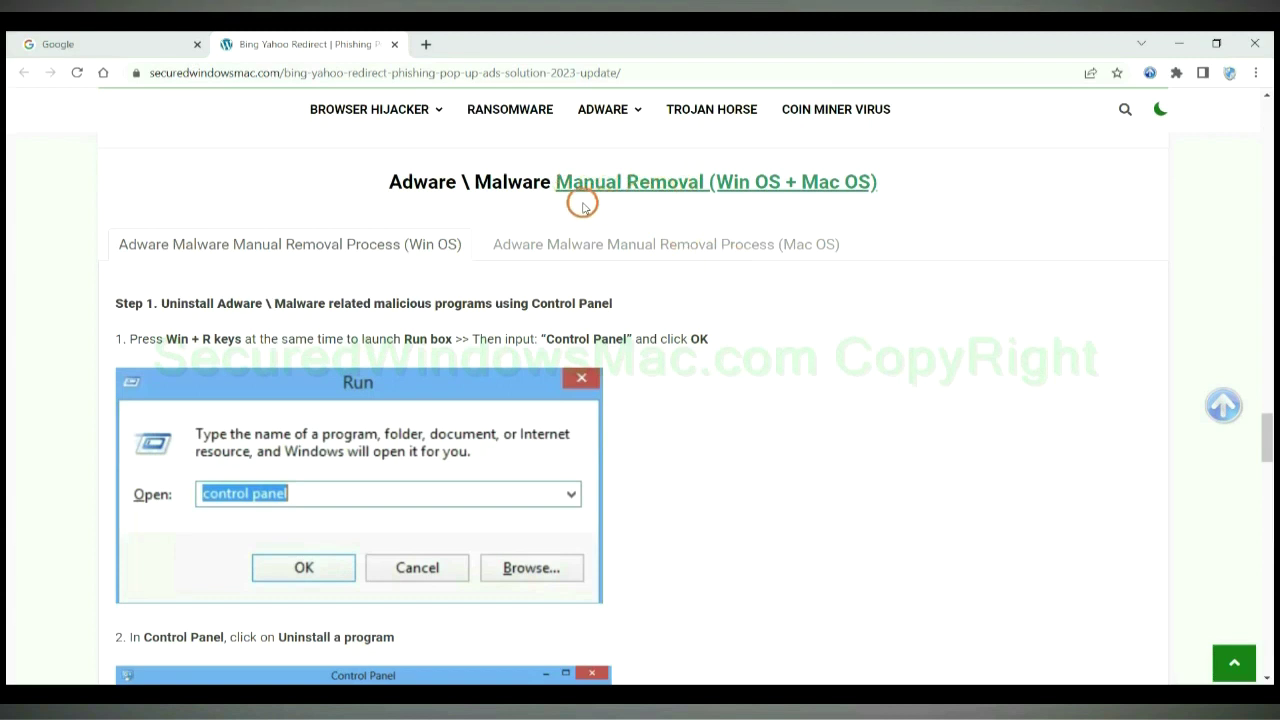
Switch the guide from Mac OS to the Win OS tab and scroll to Step 1 of manual removal
drag(720, 185, 781, 182)
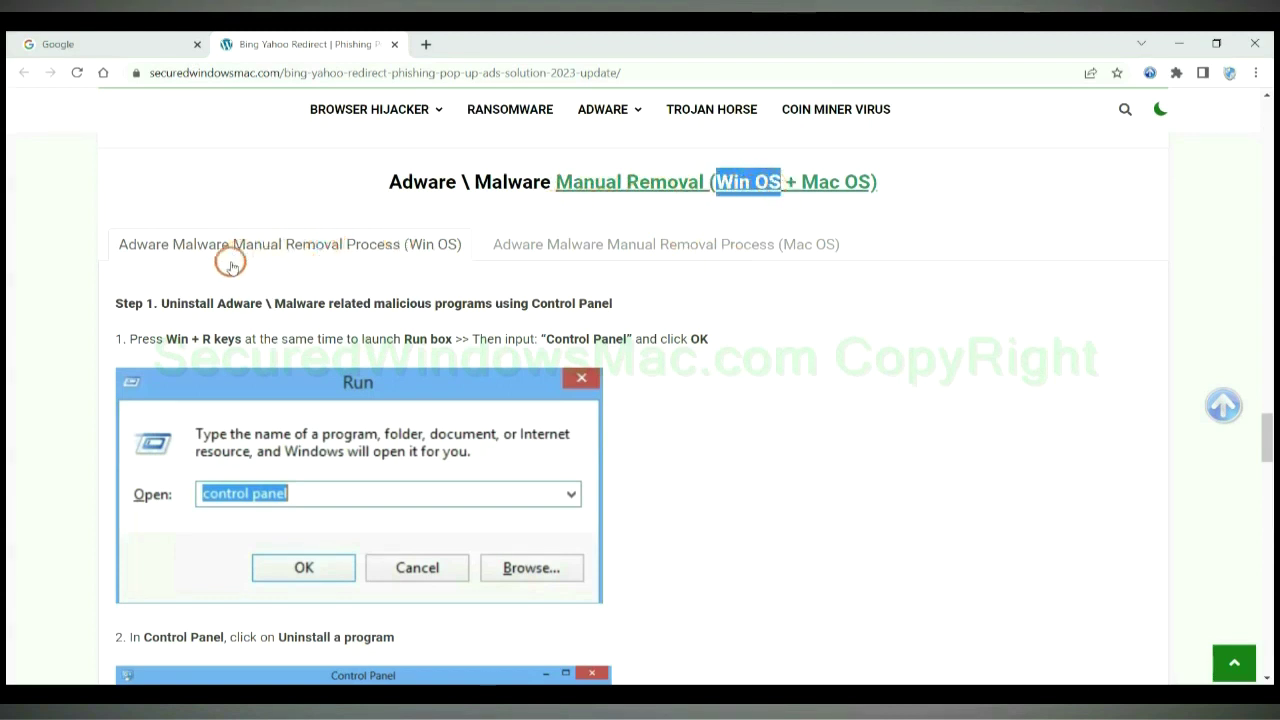
drag(801, 182, 868, 182)
click(655, 242)
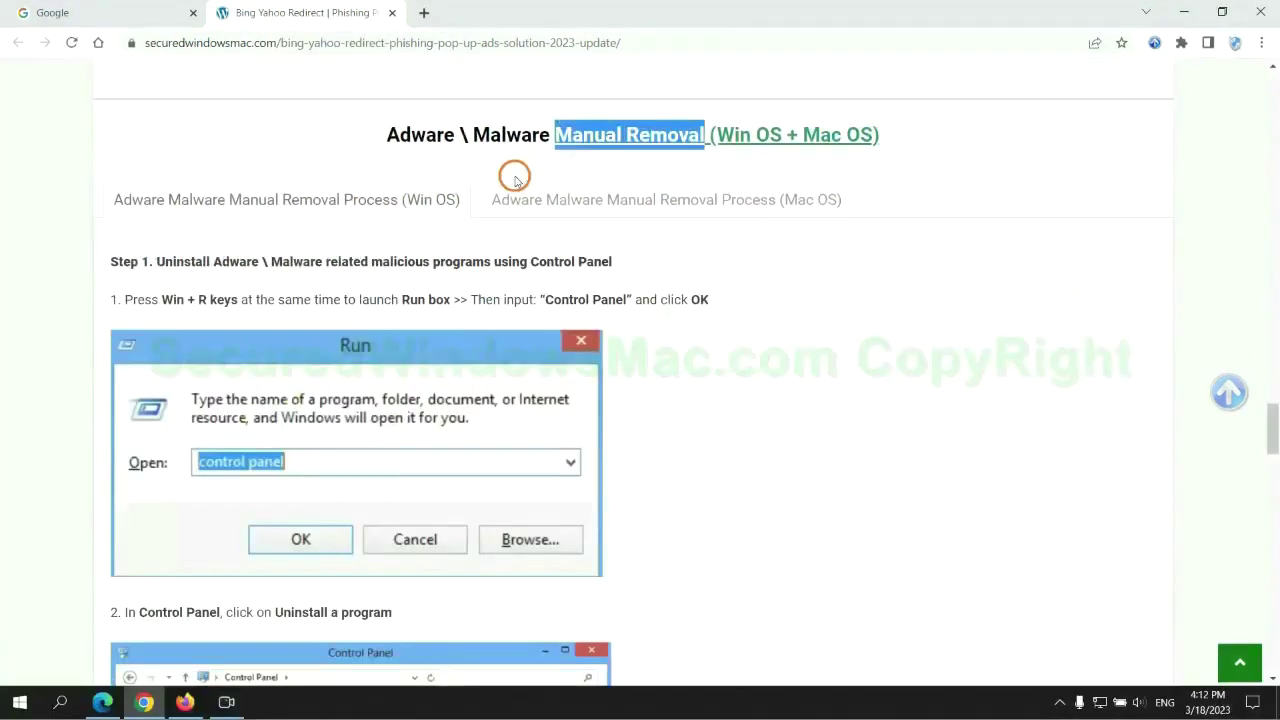
click(471, 203)
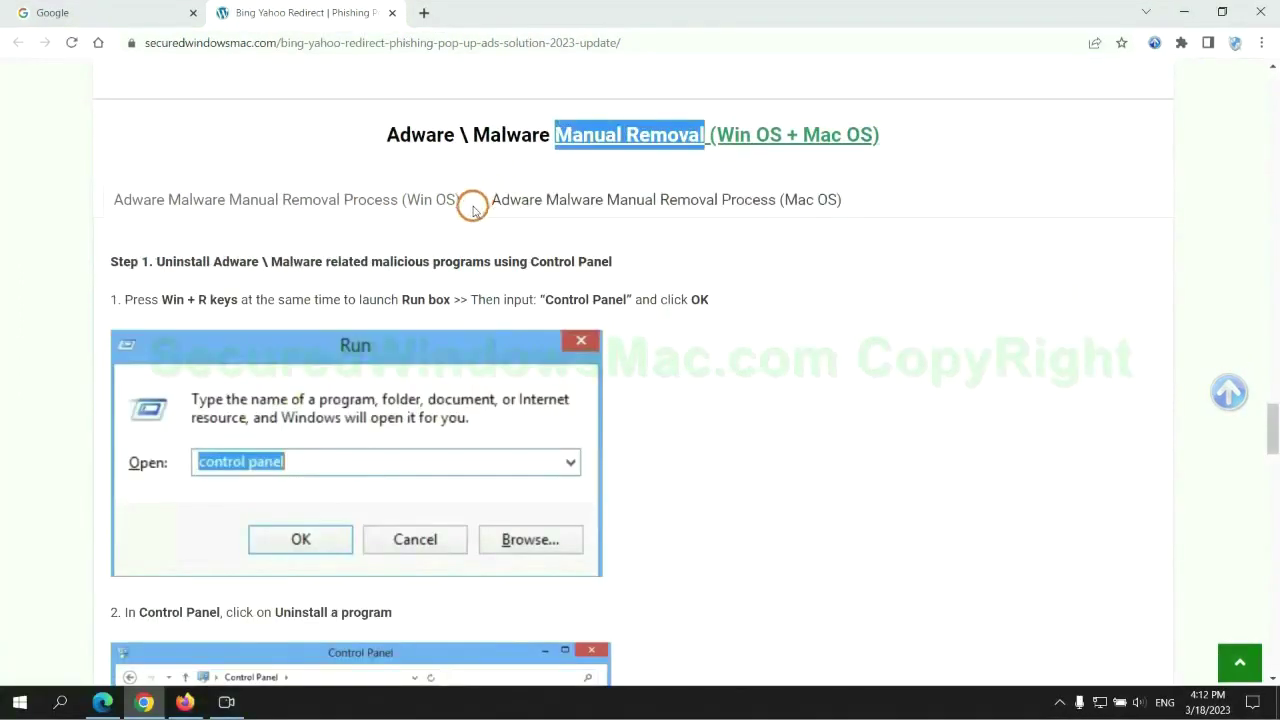
scroll(480, 349, up, 2)
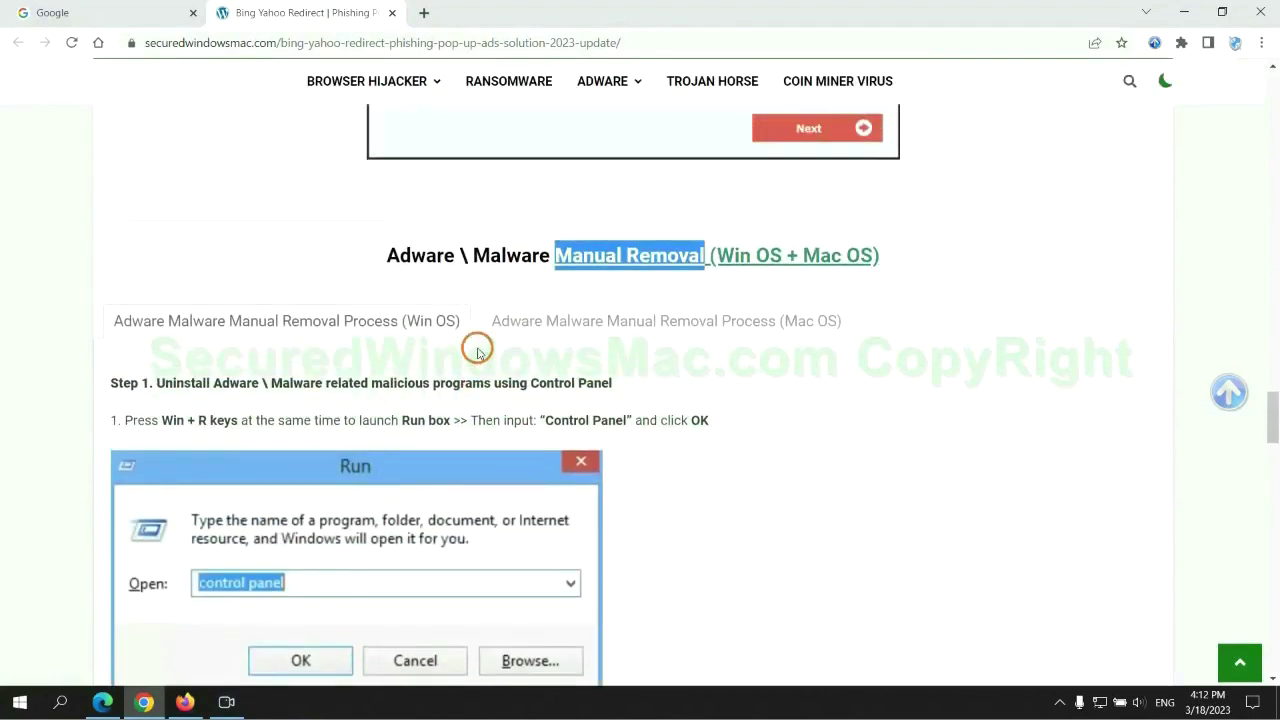
scroll(400, 330, down, 2)
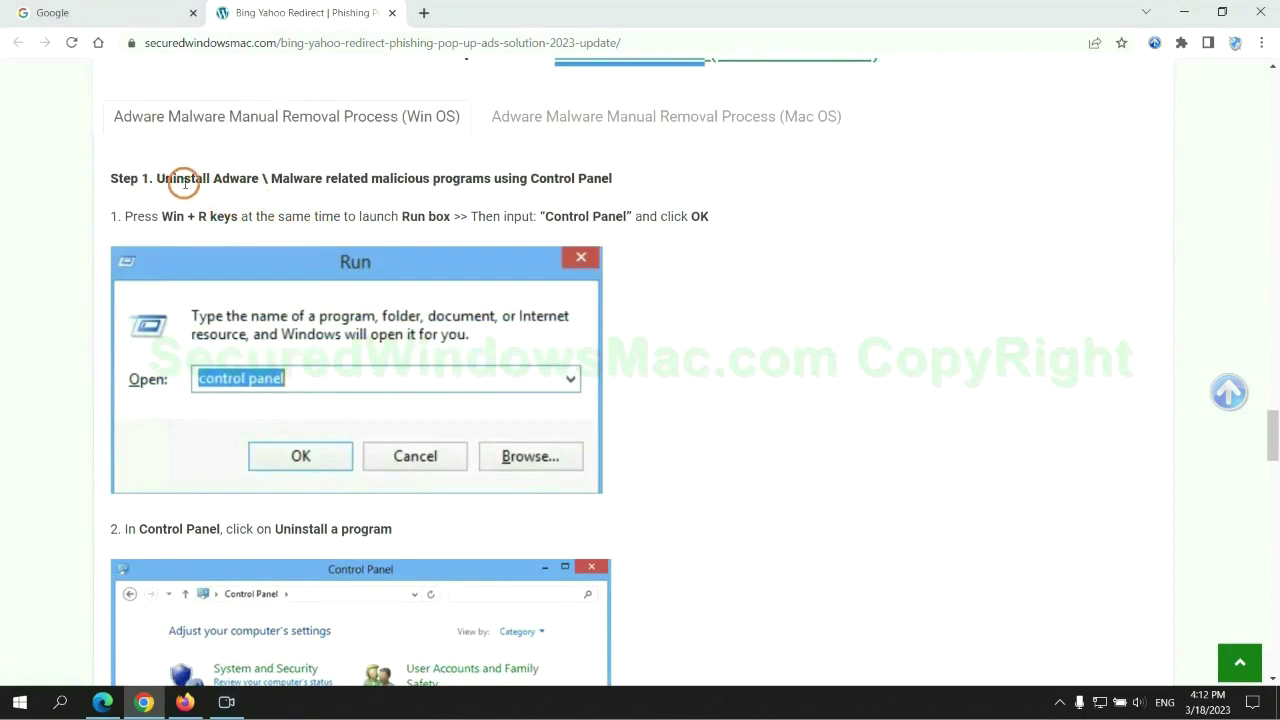
drag(184, 183, 491, 183)
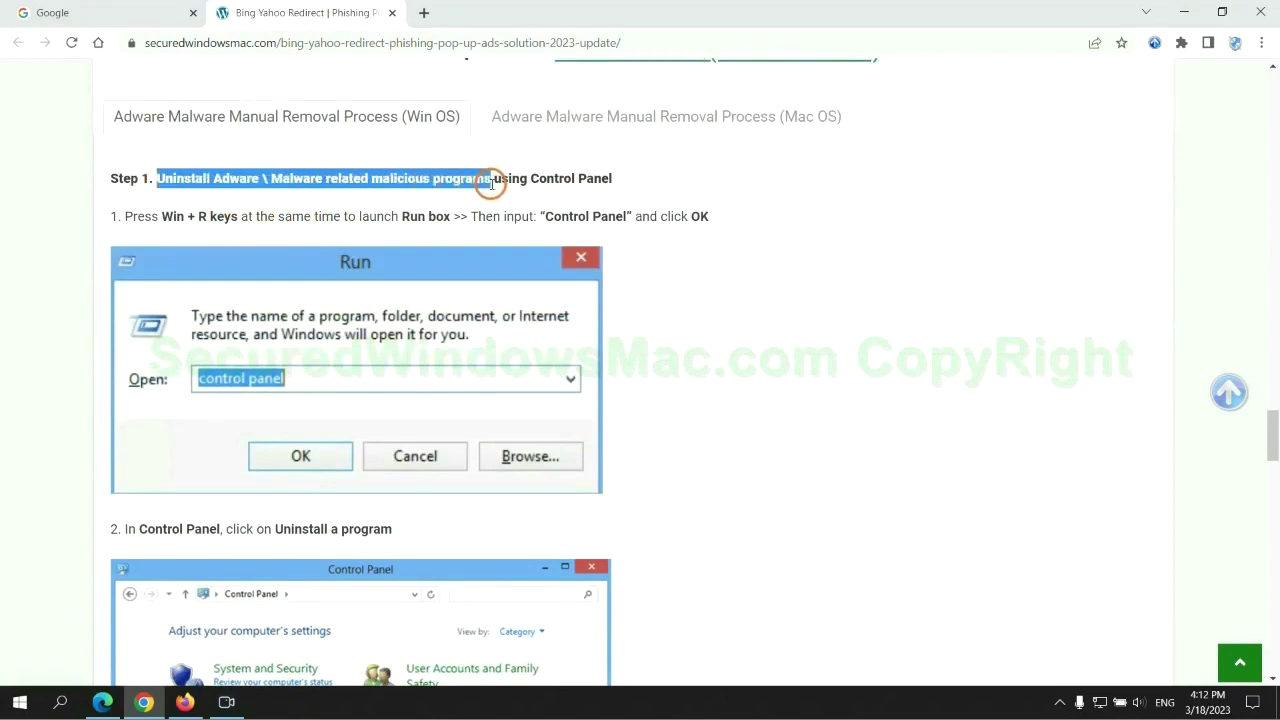
click(850, 261)
scroll(796, 263, down, 2)
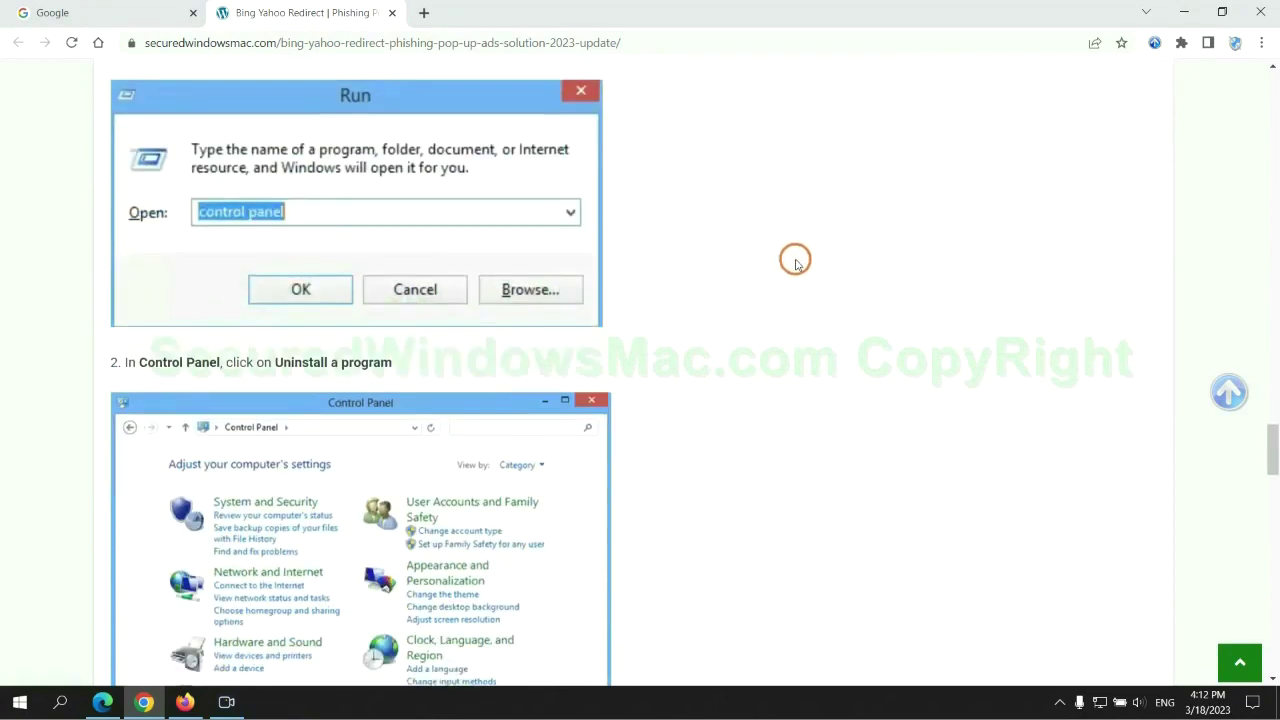
Open Control Panel by running 'control panel' from the Win+R Run prompt
key(super+r)
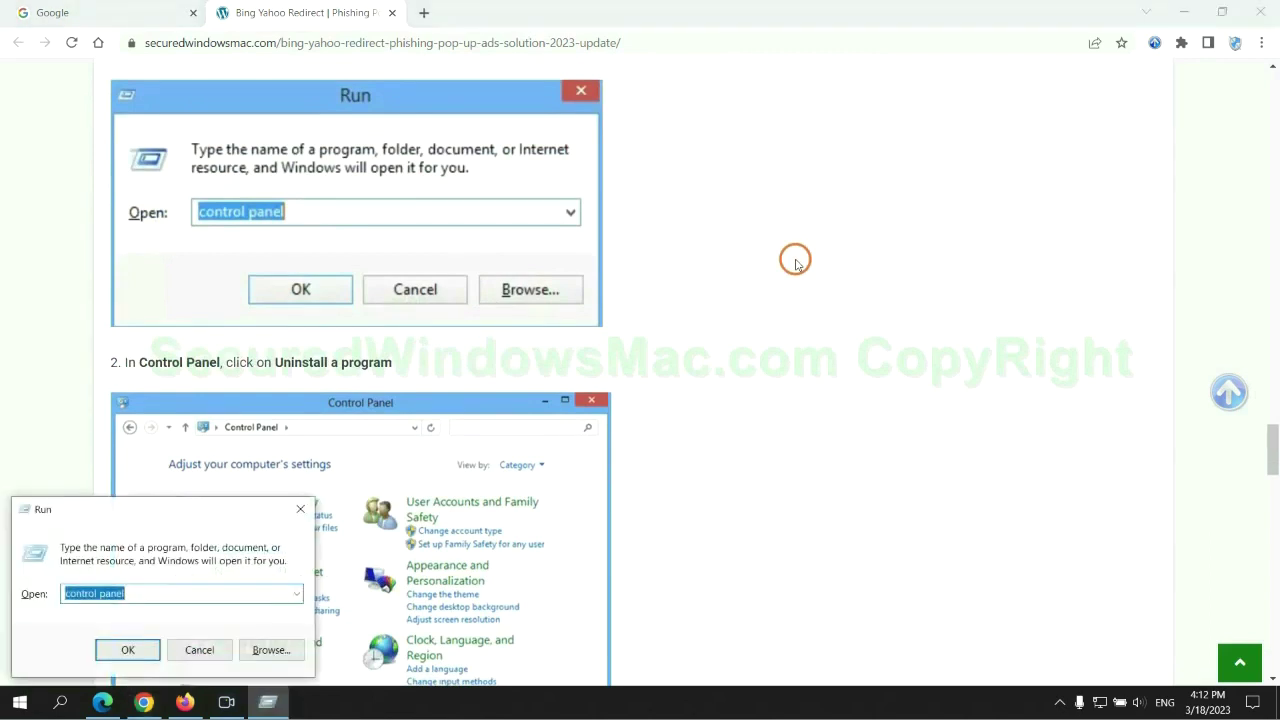
text(cont)
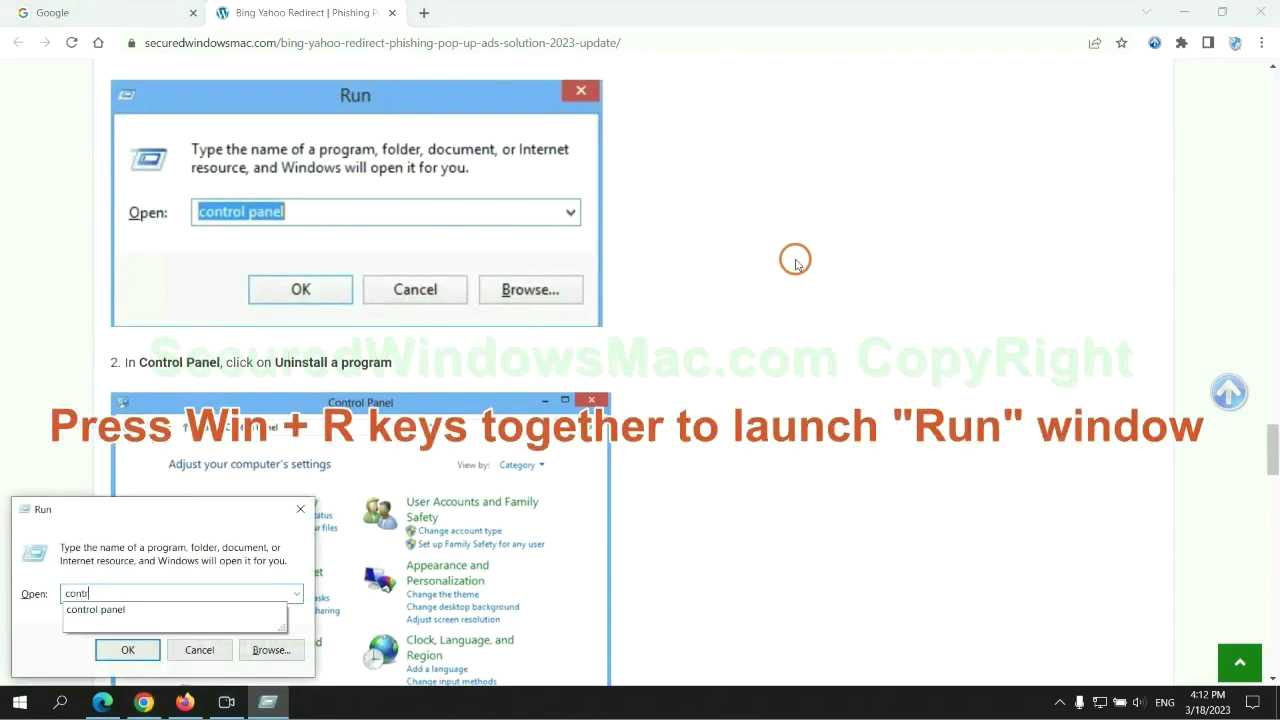
text(rol pane)
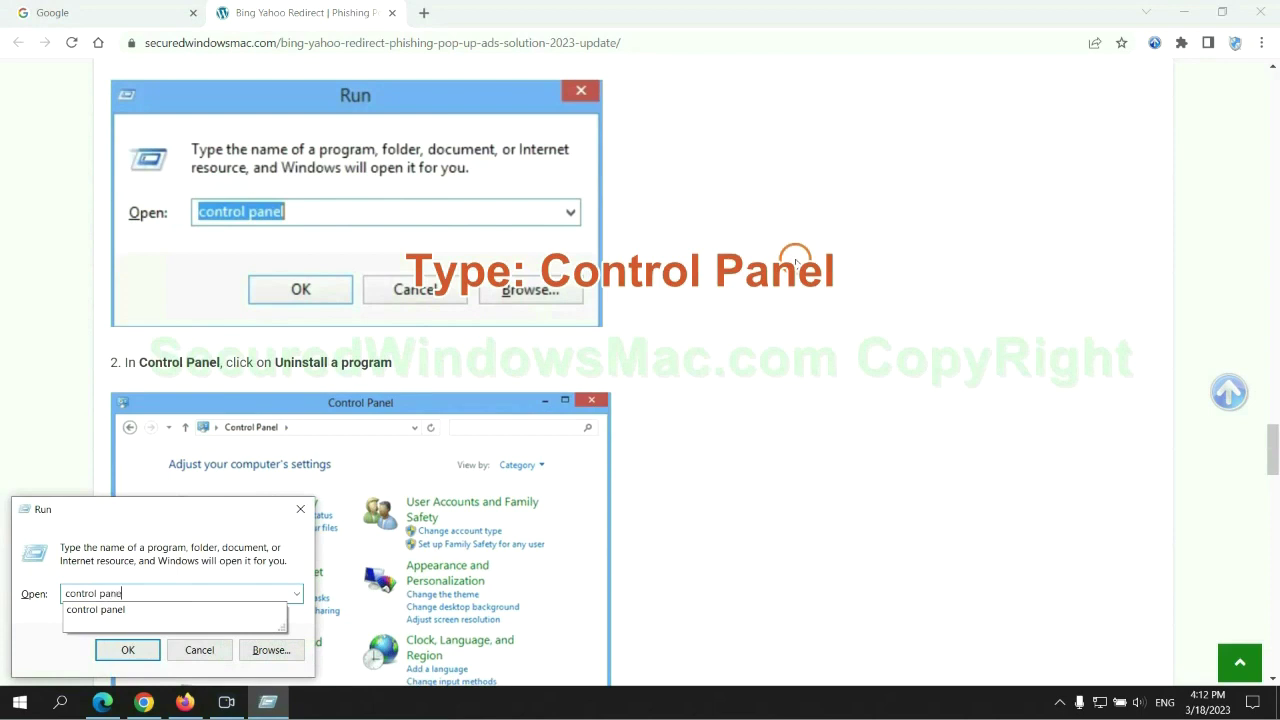
text(l)
key(Return)
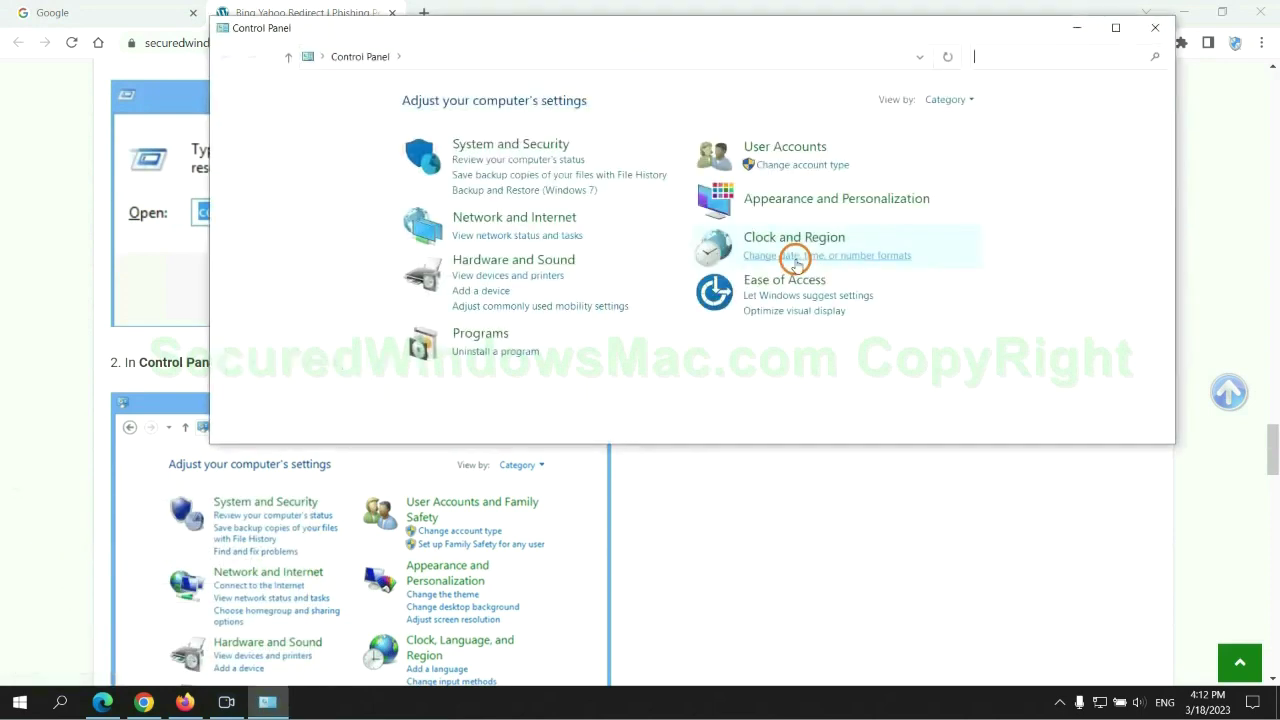
In the installed programs list, uninstall Lantern
click(506, 351)
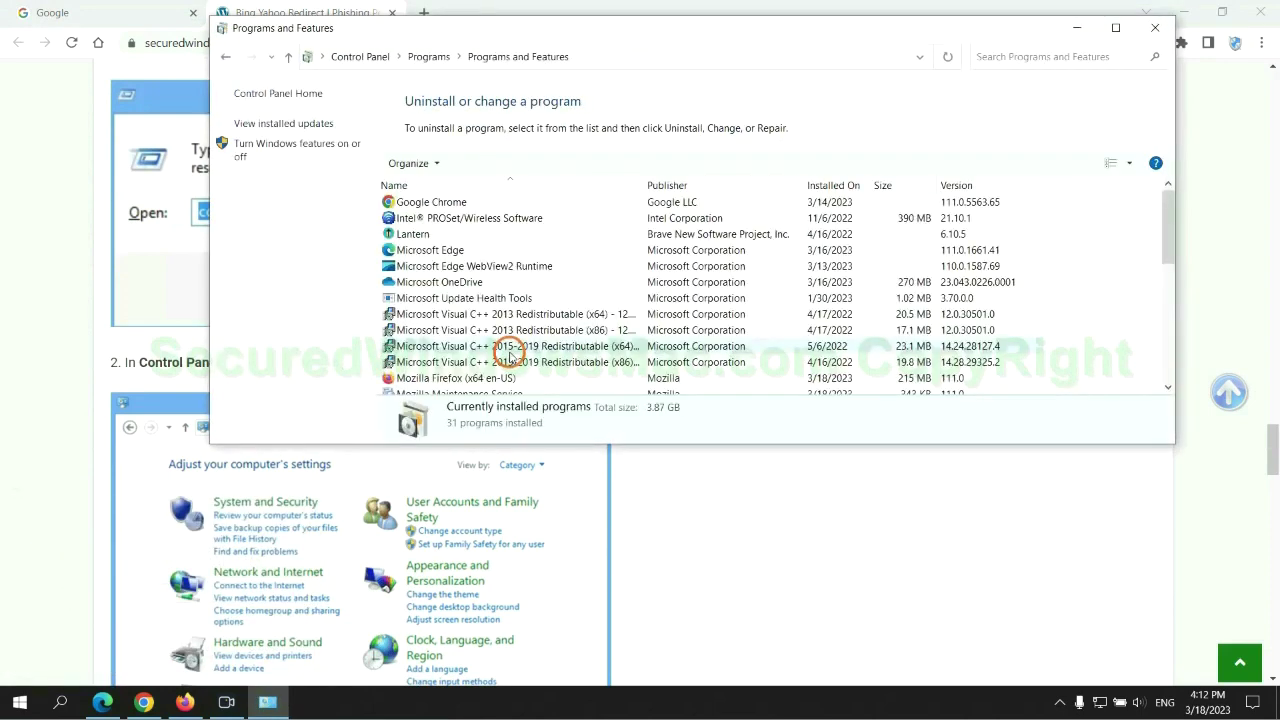
click(423, 236)
right_click(421, 238)
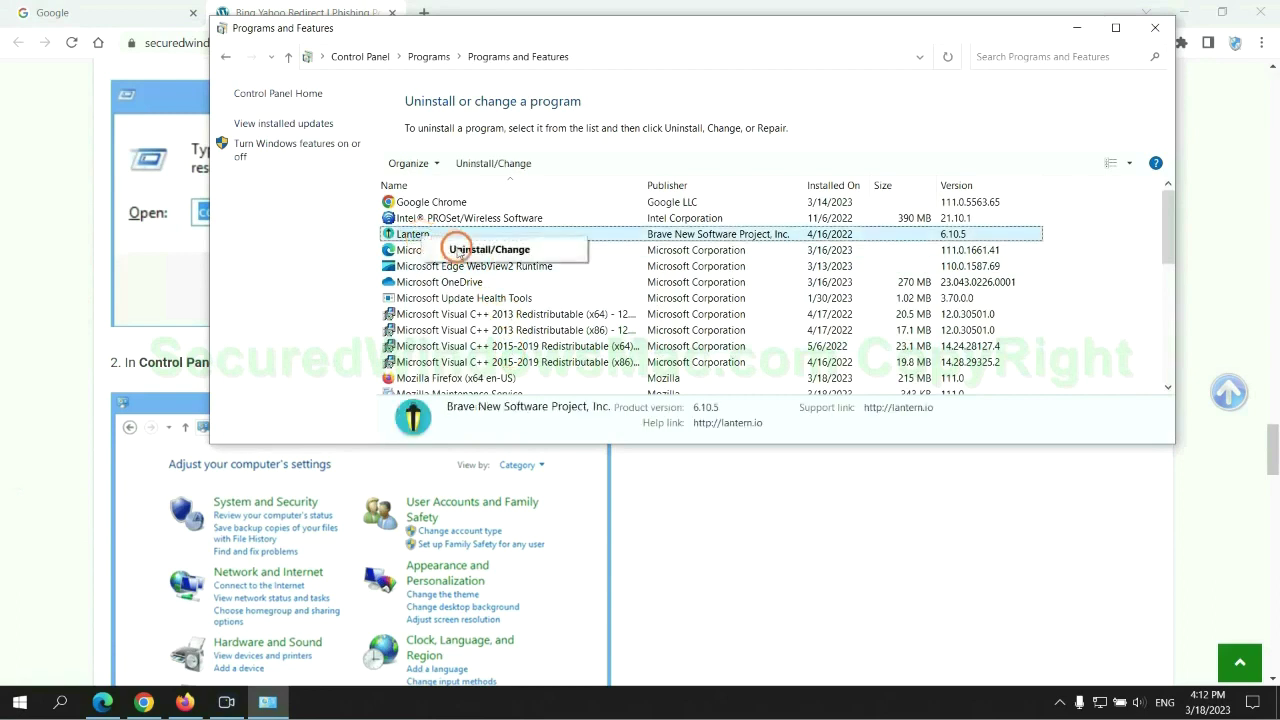
click(1153, 29)
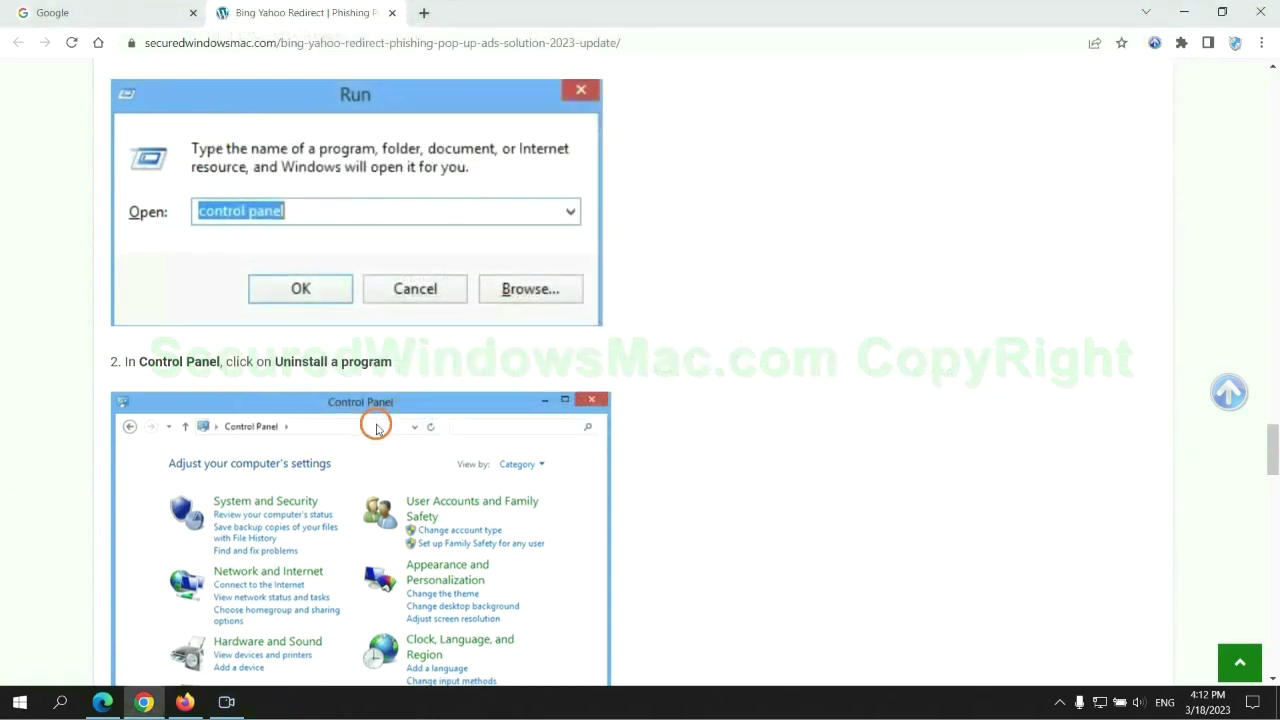
Scroll the guide to the Step 2 extension-removal heading
scroll(376, 428, down, 6)
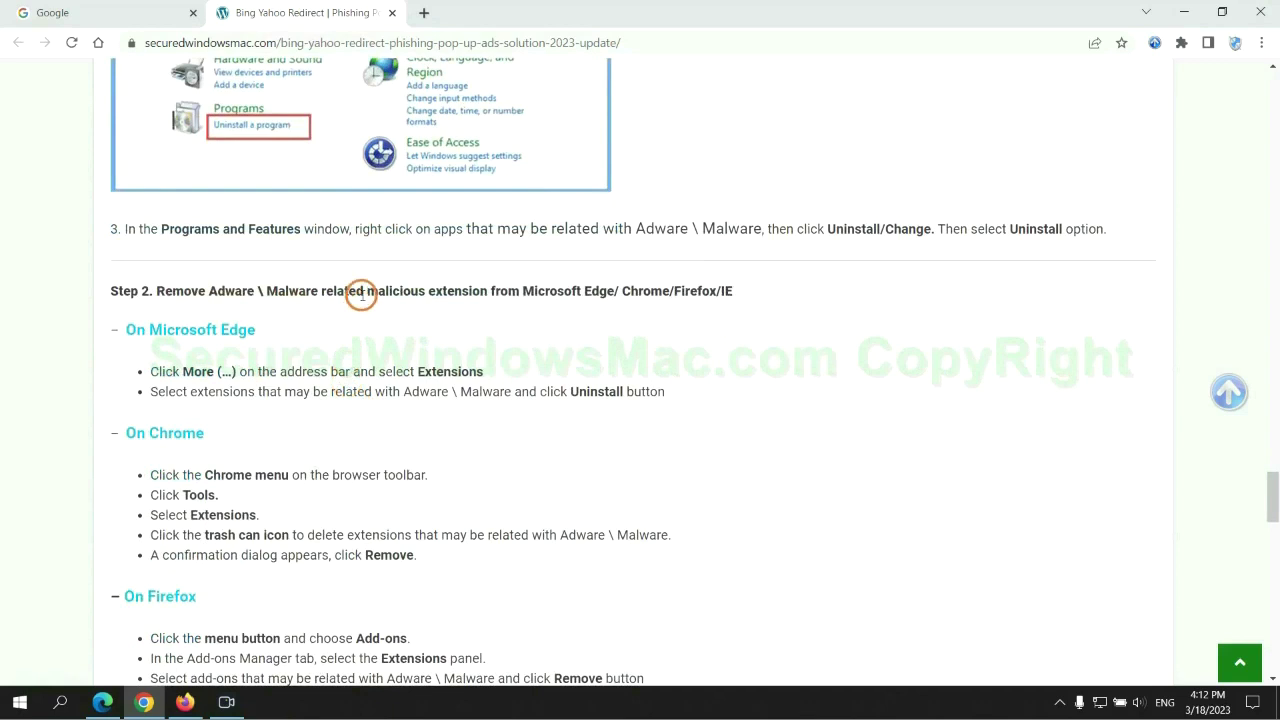
drag(361, 295, 486, 290)
click(495, 300)
Remove the McAfee WebAdvisor extension from Microsoft Edge and close its extensions page
click(108, 699)
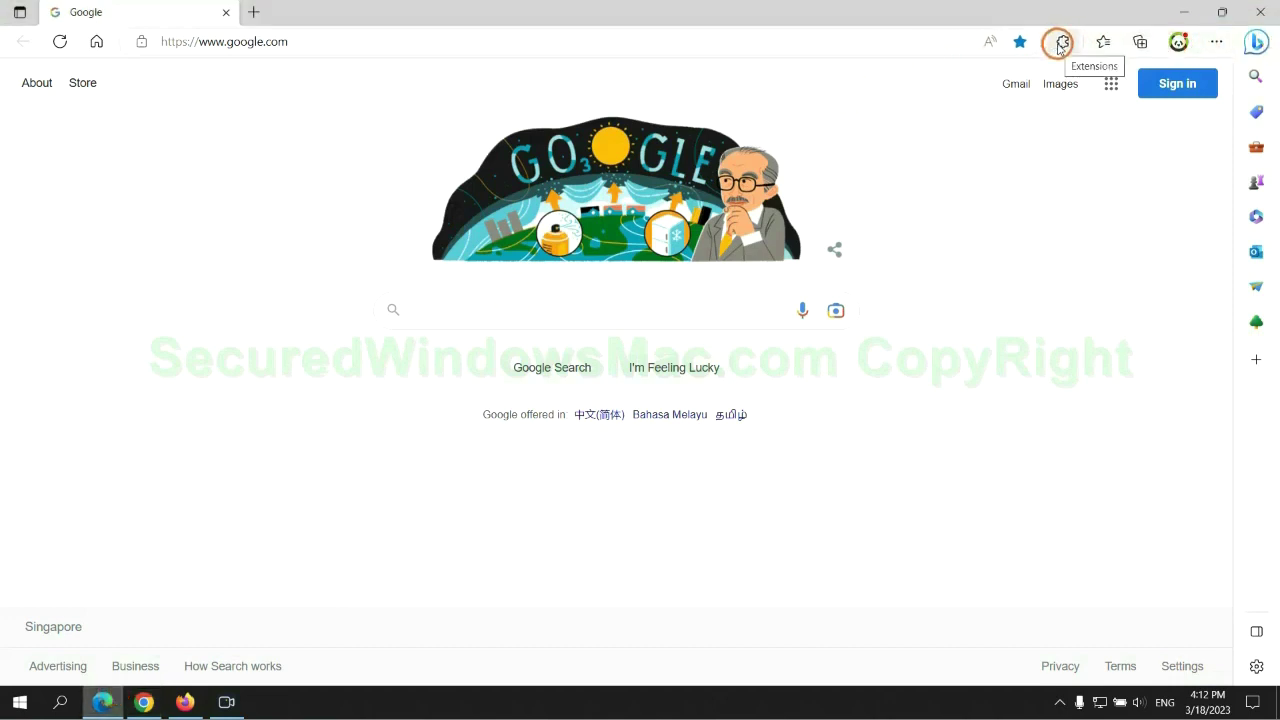
click(1062, 44)
click(887, 132)
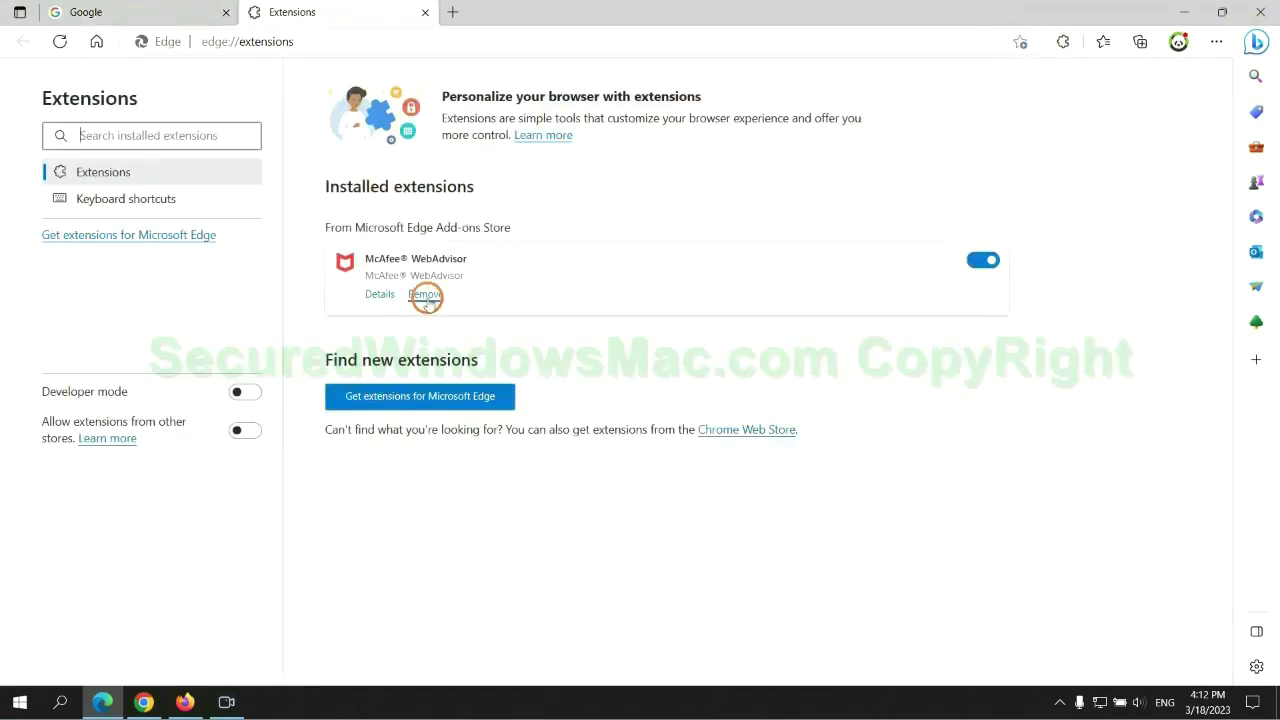
click(425, 296)
click(922, 158)
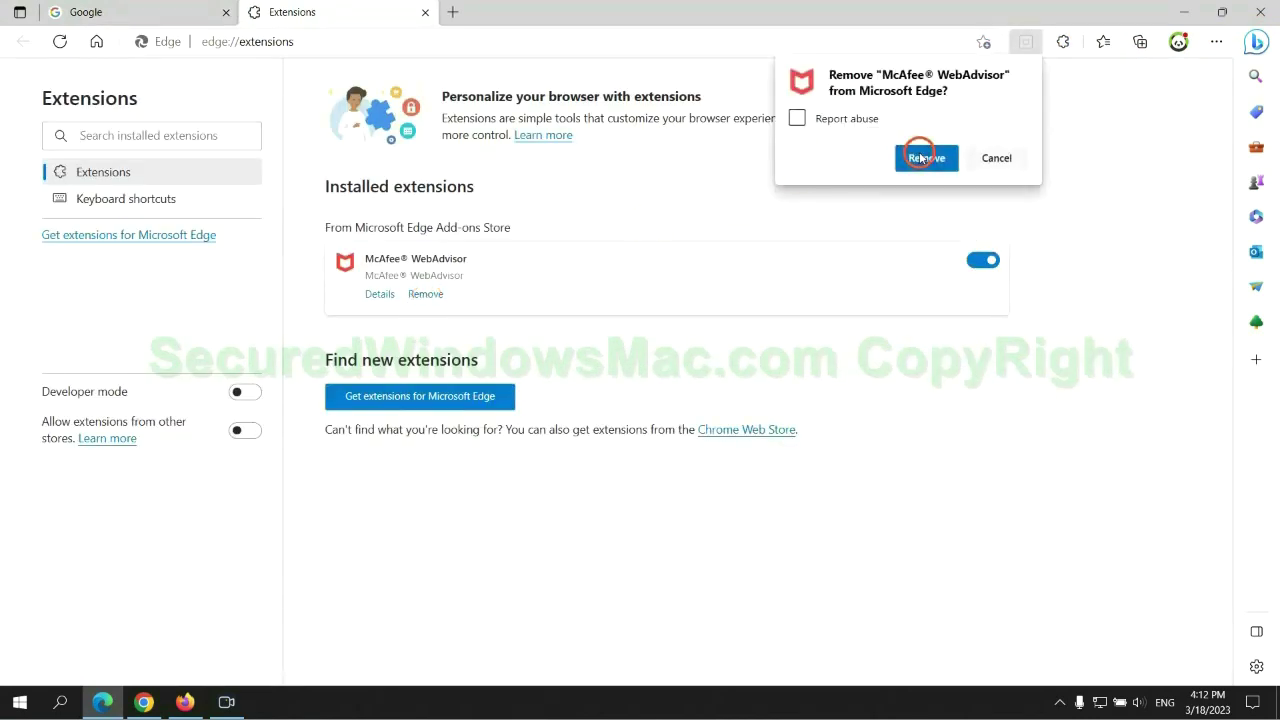
click(425, 14)
click(154, 704)
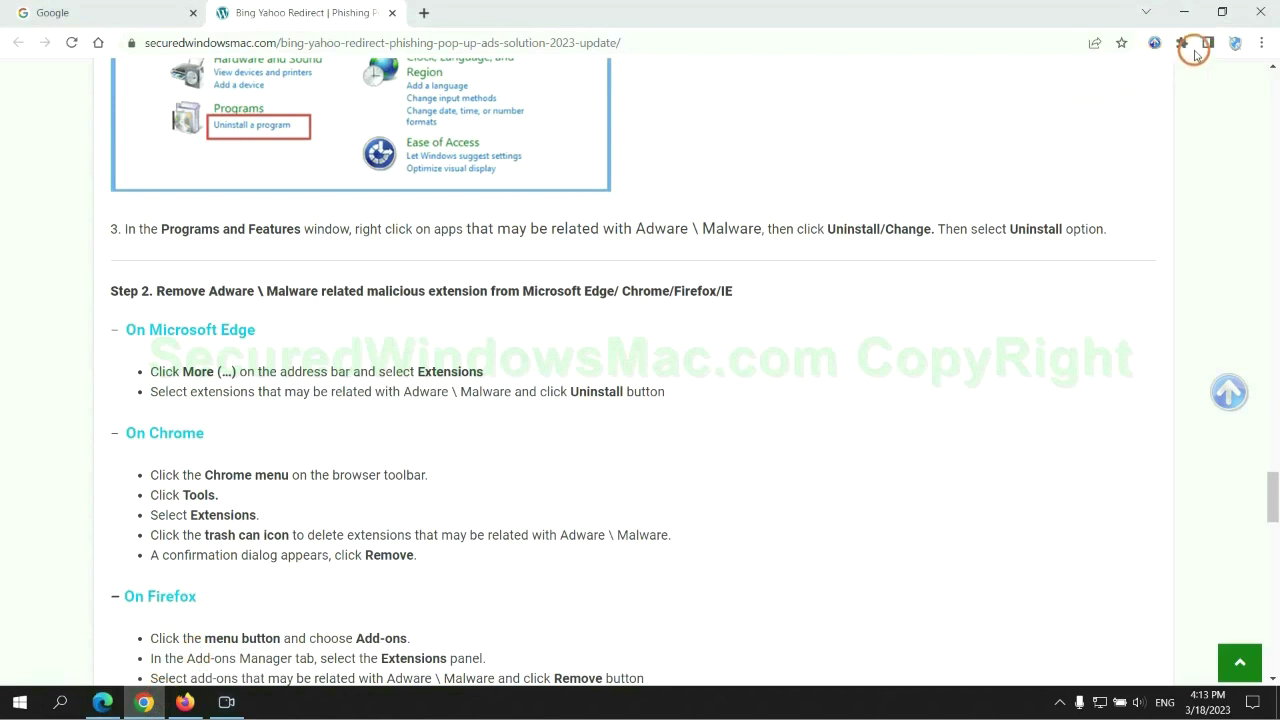
Remove the Ecosia extension from Chrome's extensions page and close the uninstall feedback tab
click(1181, 42)
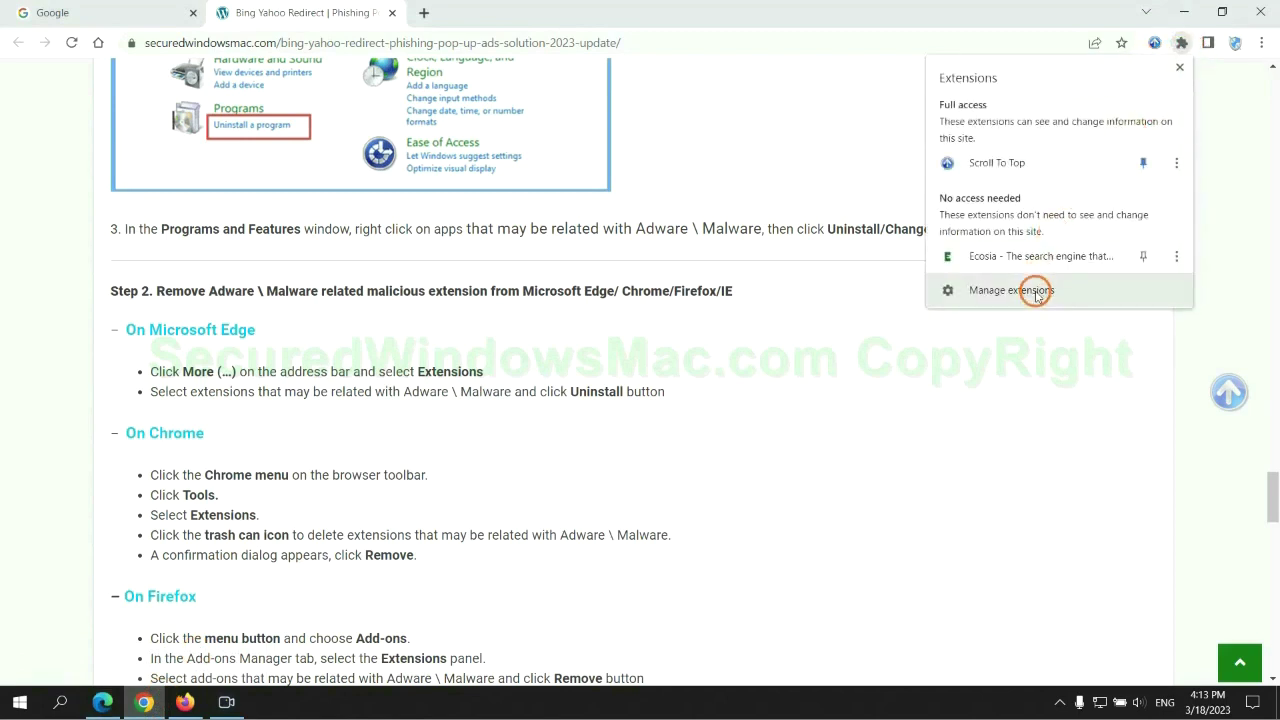
click(1041, 294)
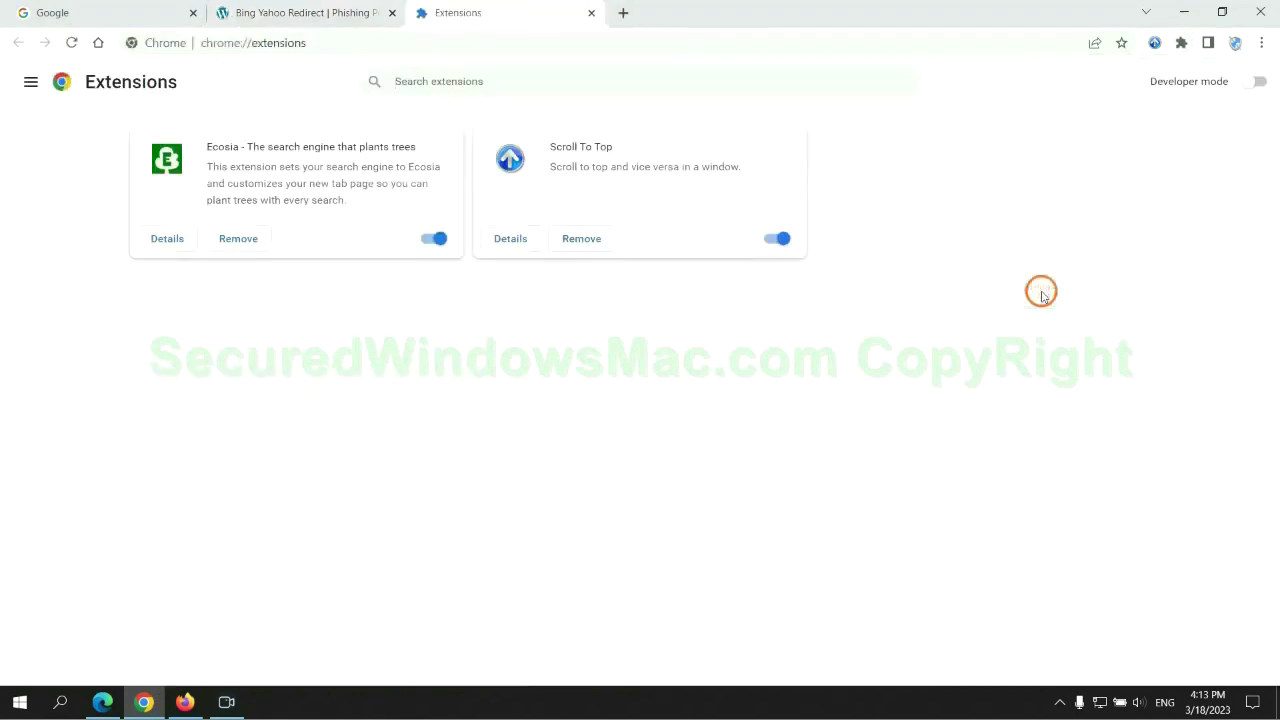
click(238, 236)
click(1056, 177)
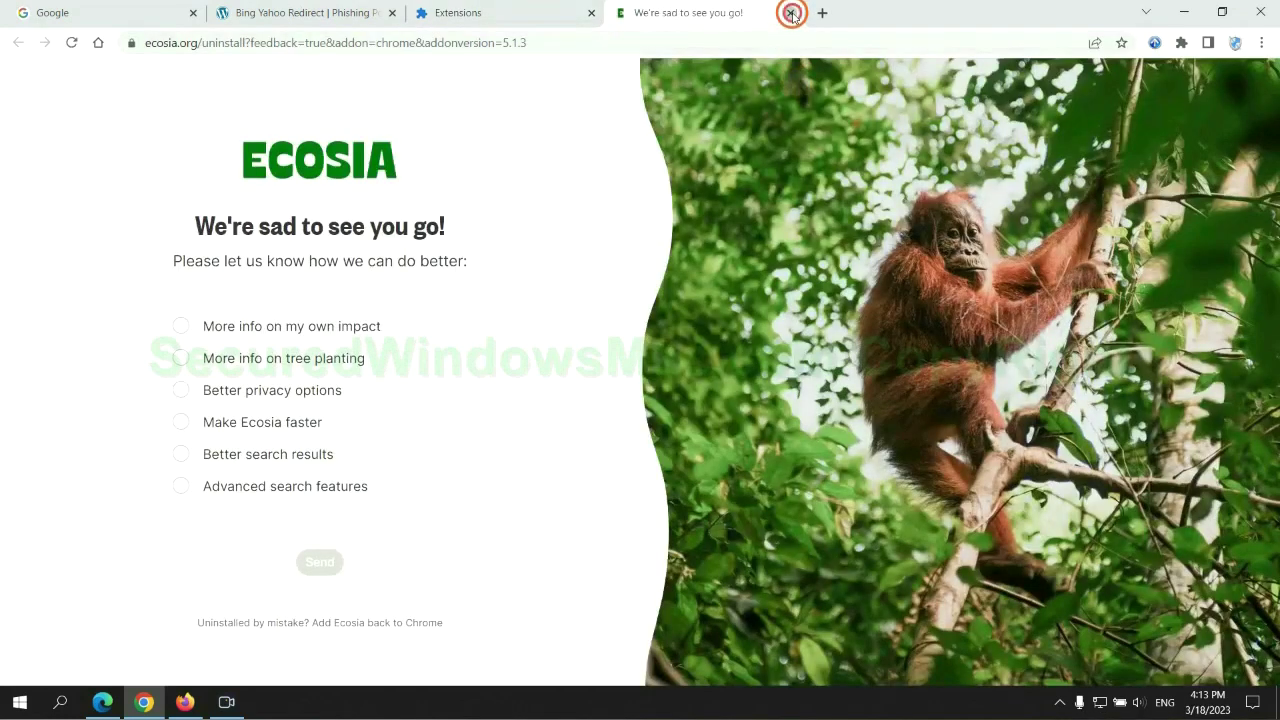
click(790, 12)
click(185, 700)
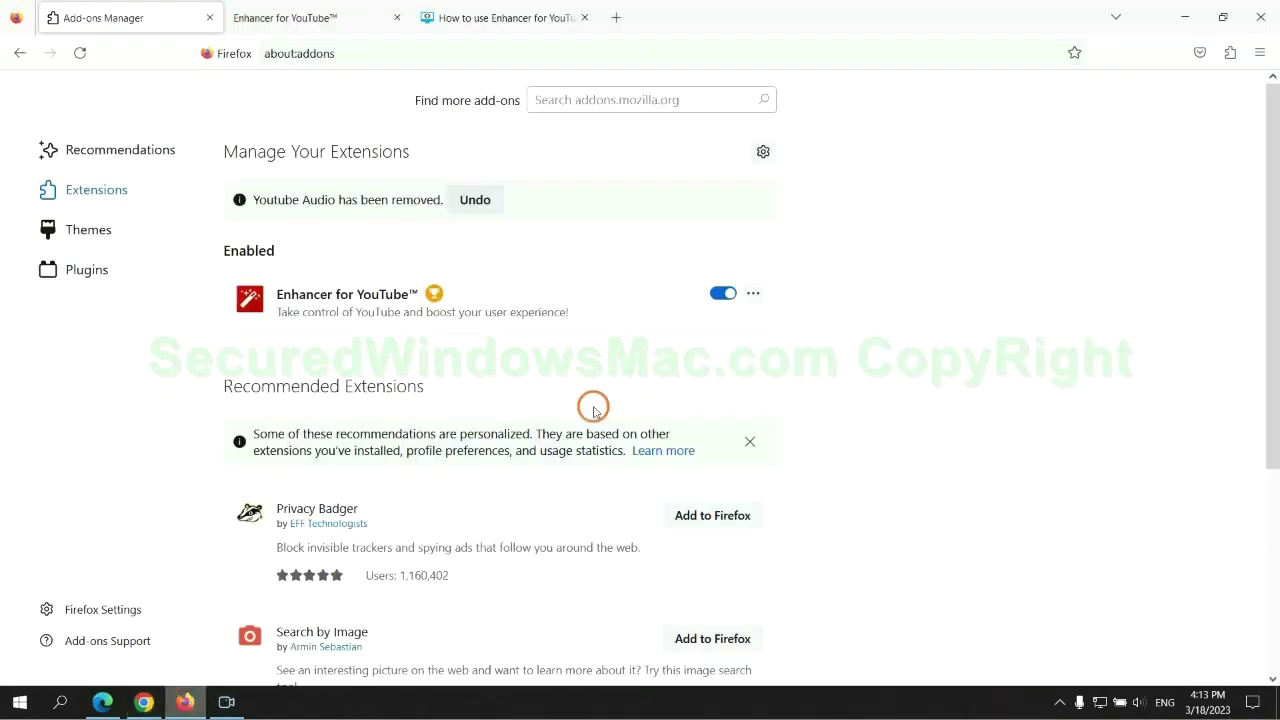
Remove Enhancer for YouTube from Firefox's Add-ons Manager, confirming the removal
click(1229, 55)
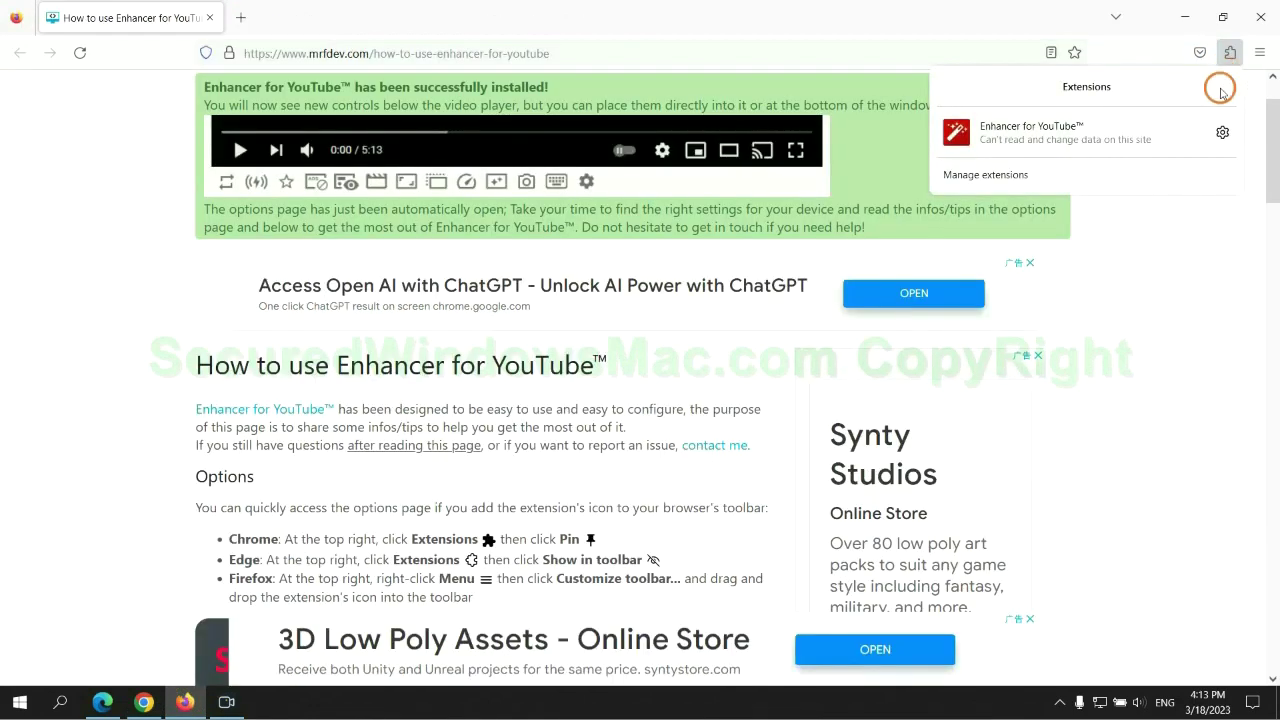
click(1104, 172)
click(753, 243)
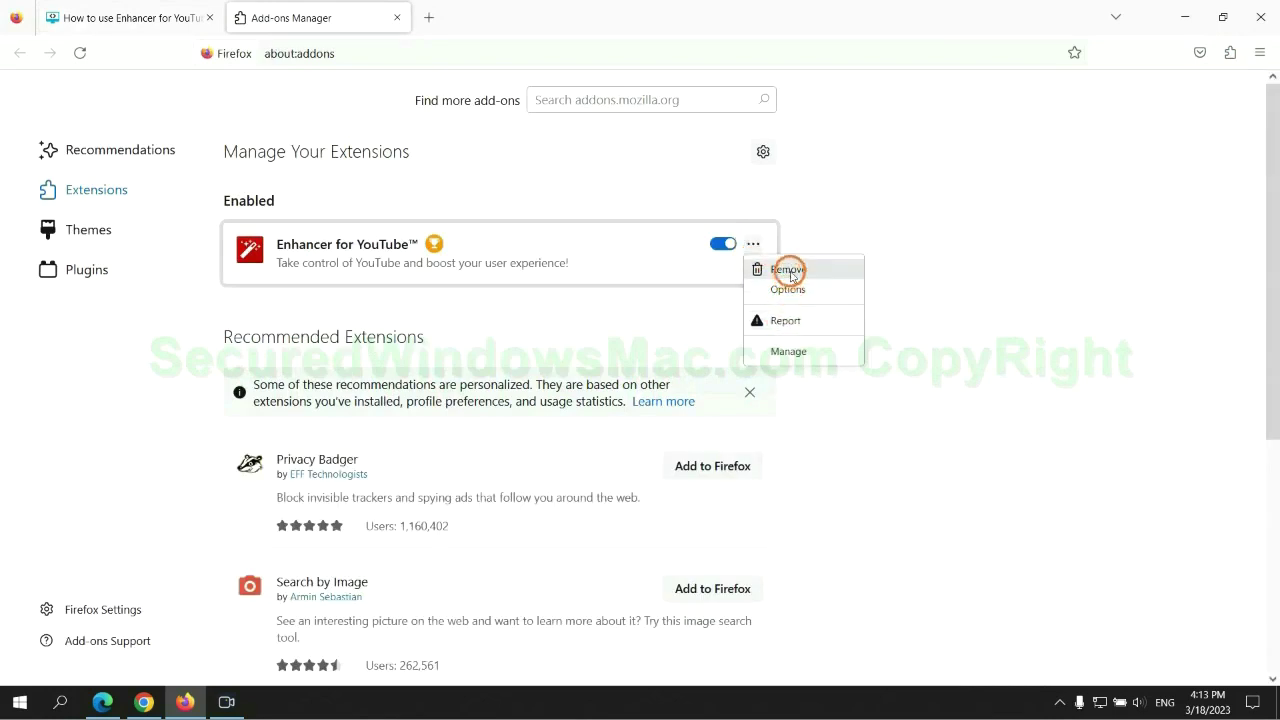
click(788, 270)
click(720, 165)
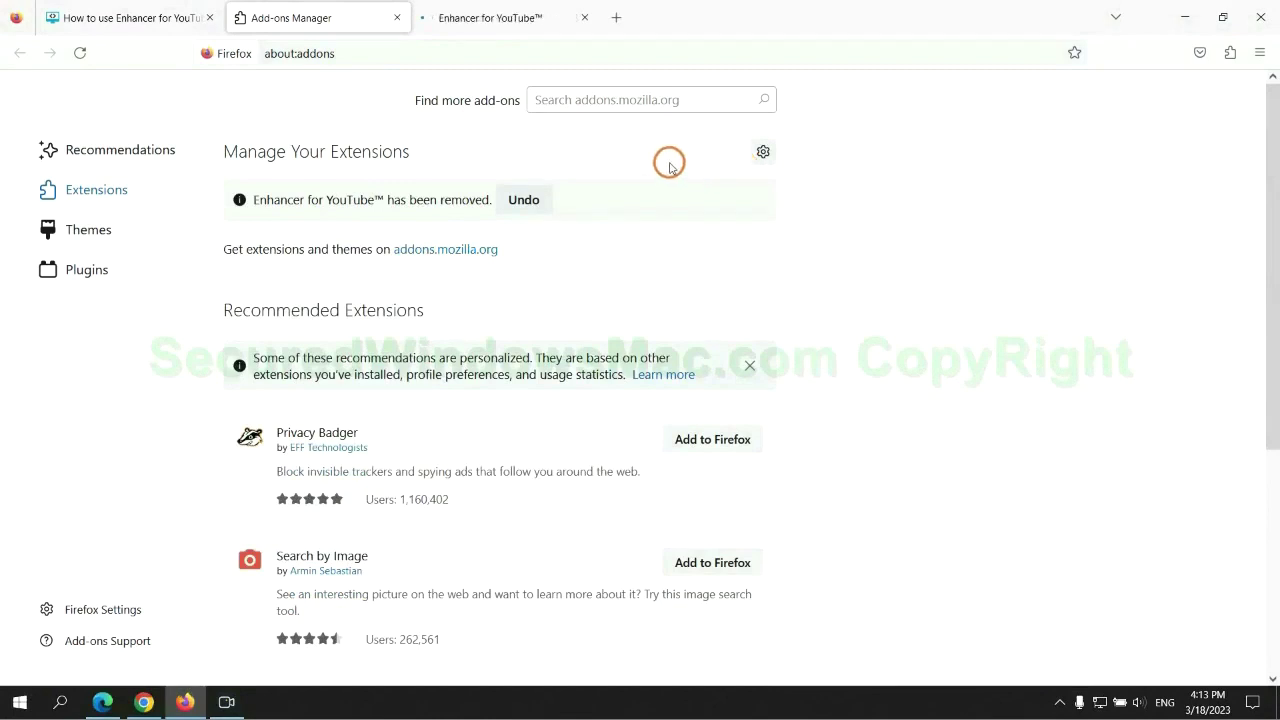
Return to the Chrome guide and scroll to the Step 3 registry instructions
key(alt+Tab)
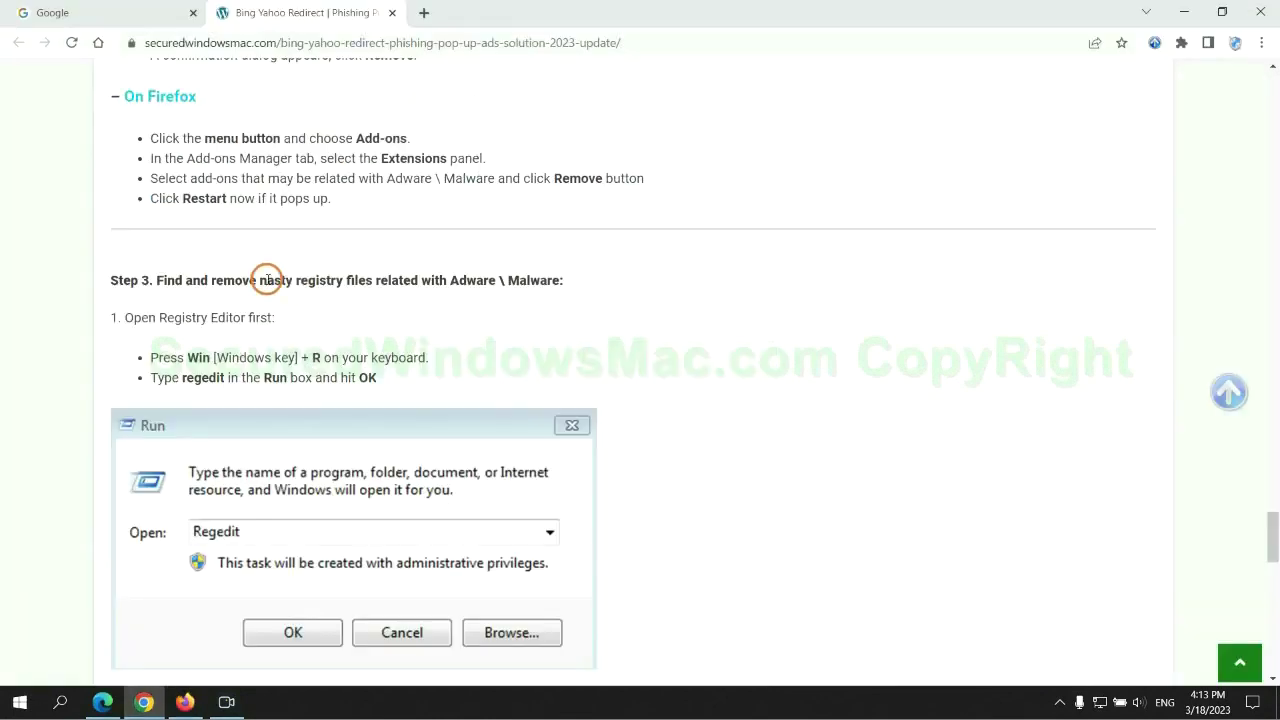
drag(296, 281, 370, 298)
click(370, 300)
scroll(355, 290, down, 2)
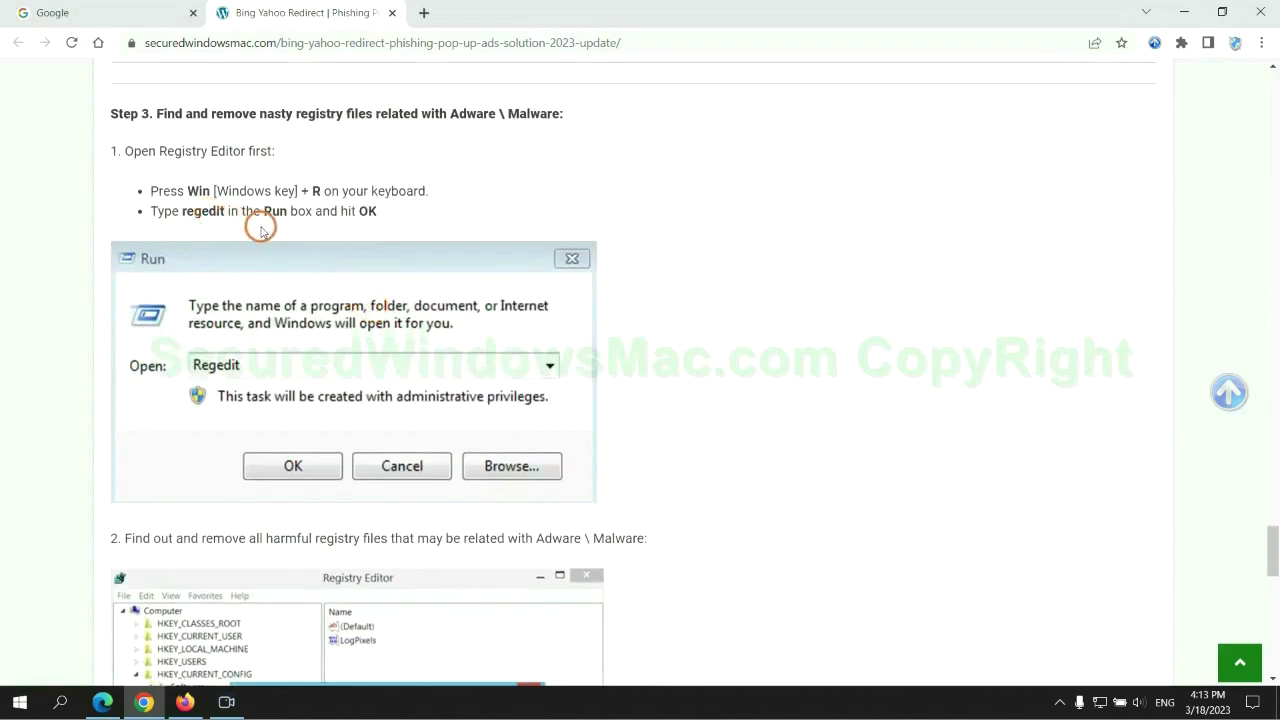
Launch Registry Editor by running regedit from the Run prompt
key(super+r)
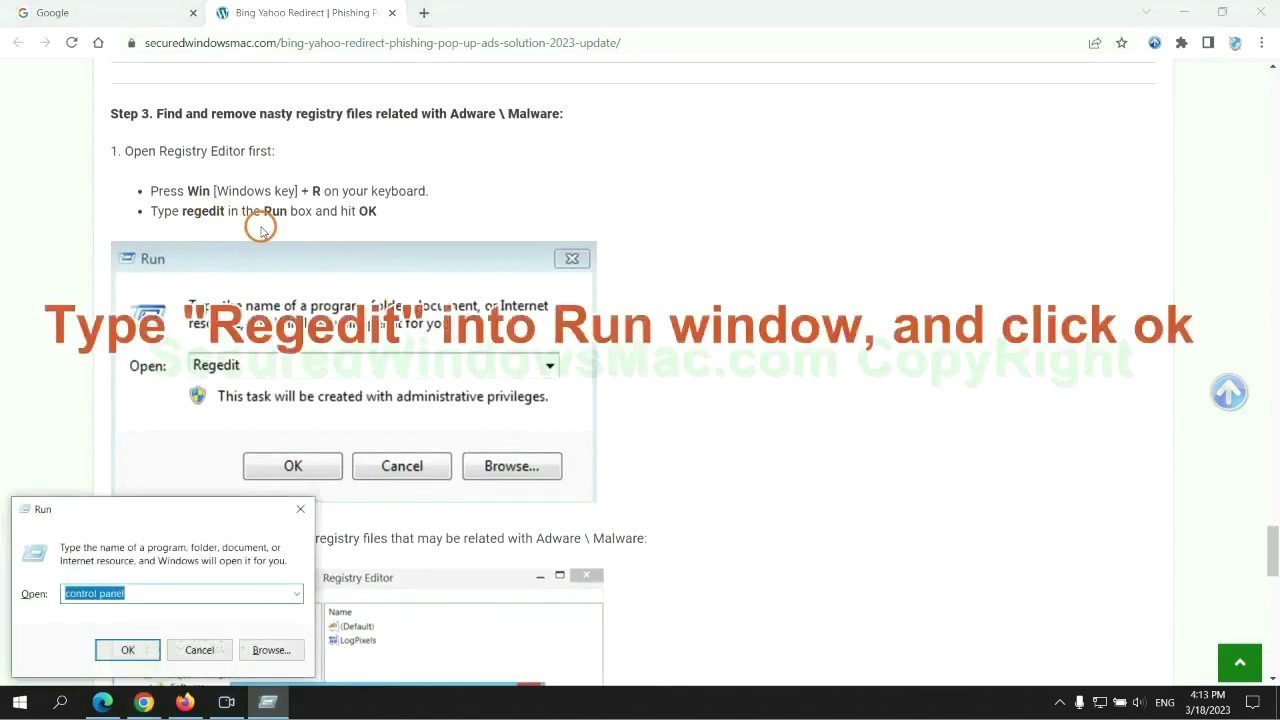
text(regedit)
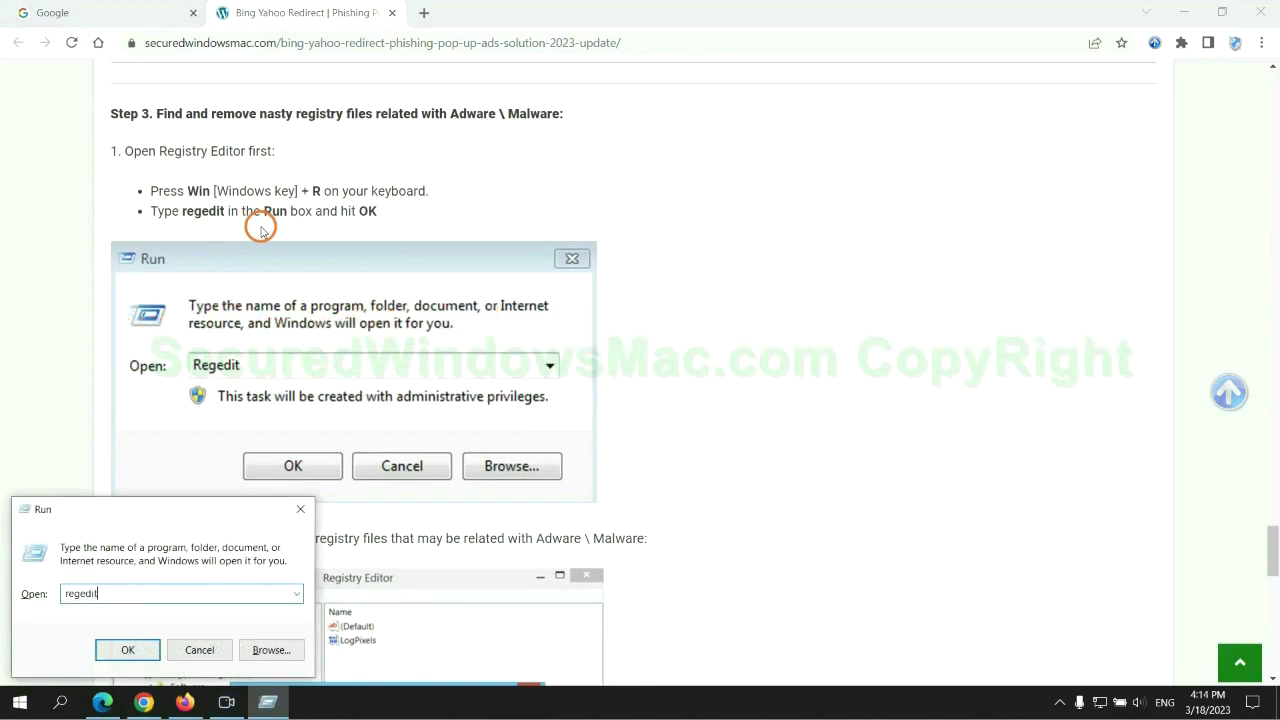
key(Return)
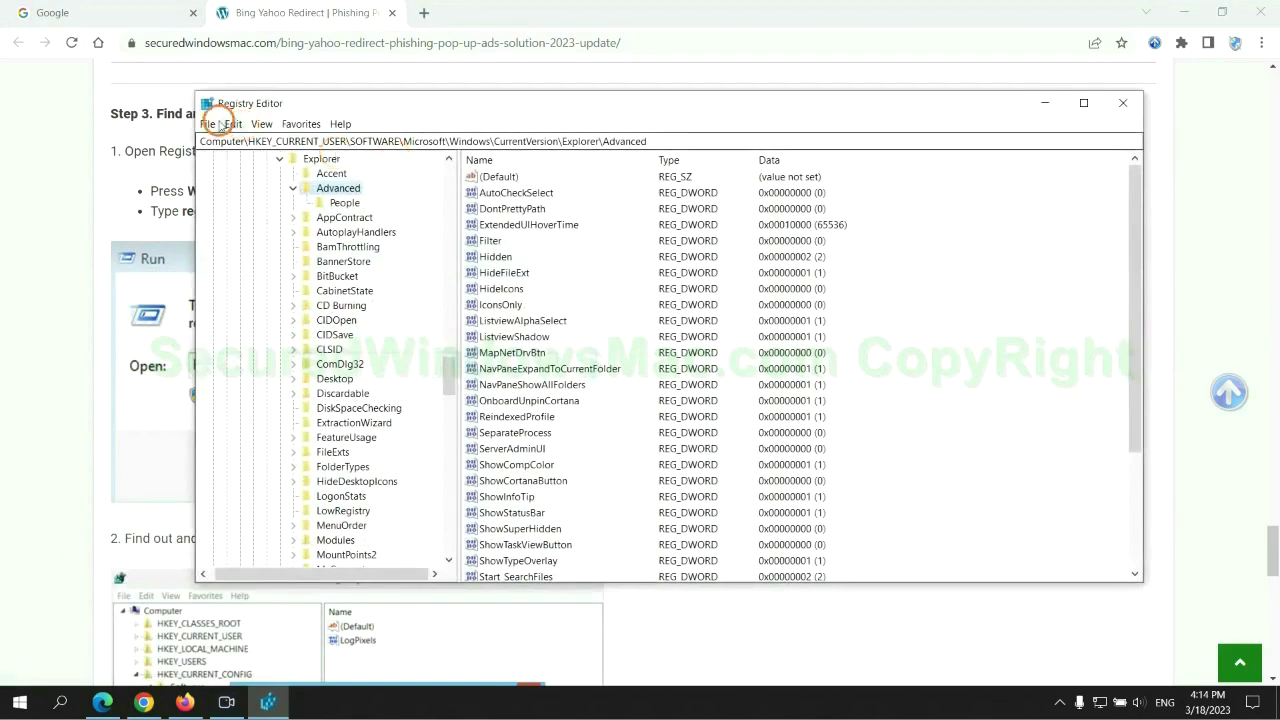
Search the registry for 'Ap' and open the options for the found StoreAppsOnTaskbar value
click(233, 124)
click(277, 240)
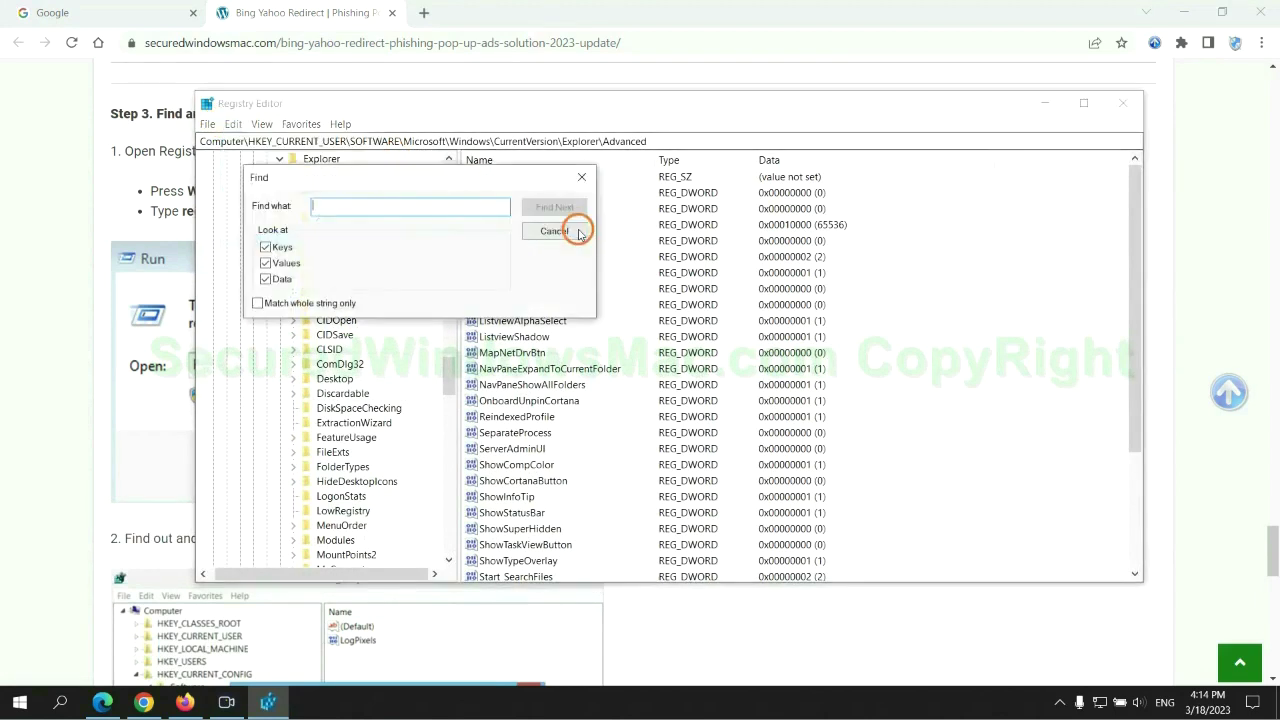
text(Apps)
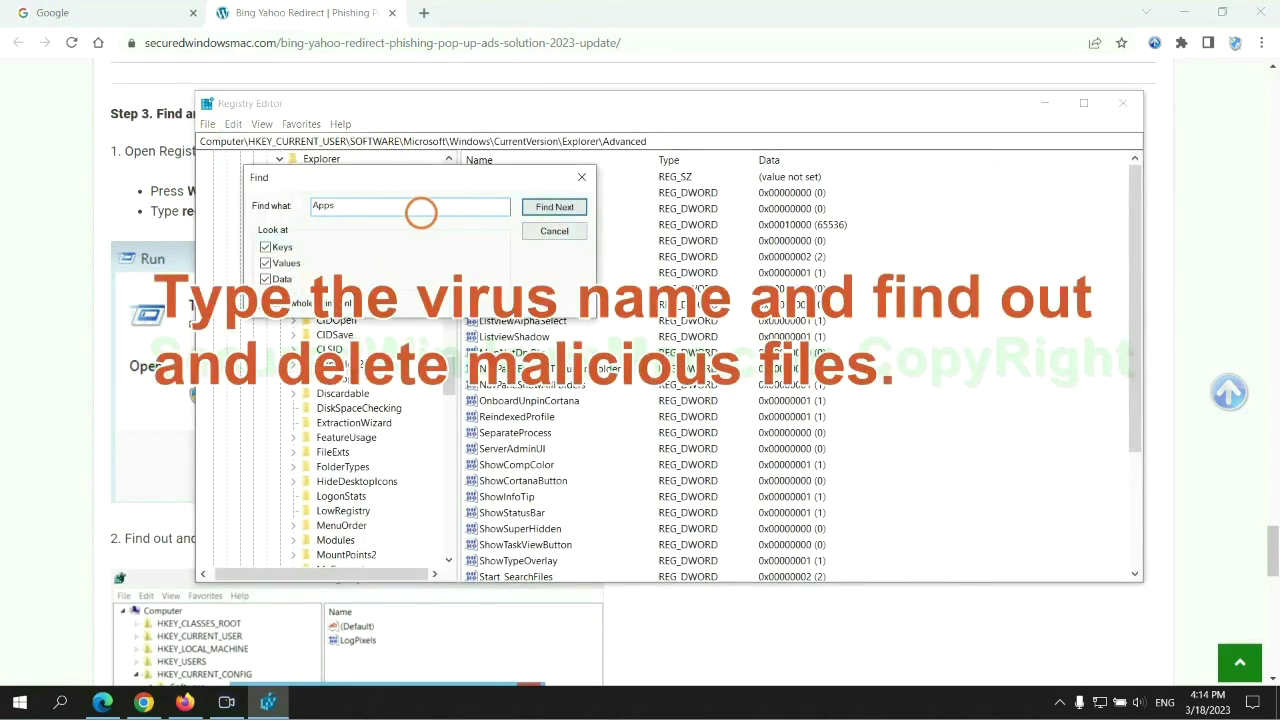
key(Return)
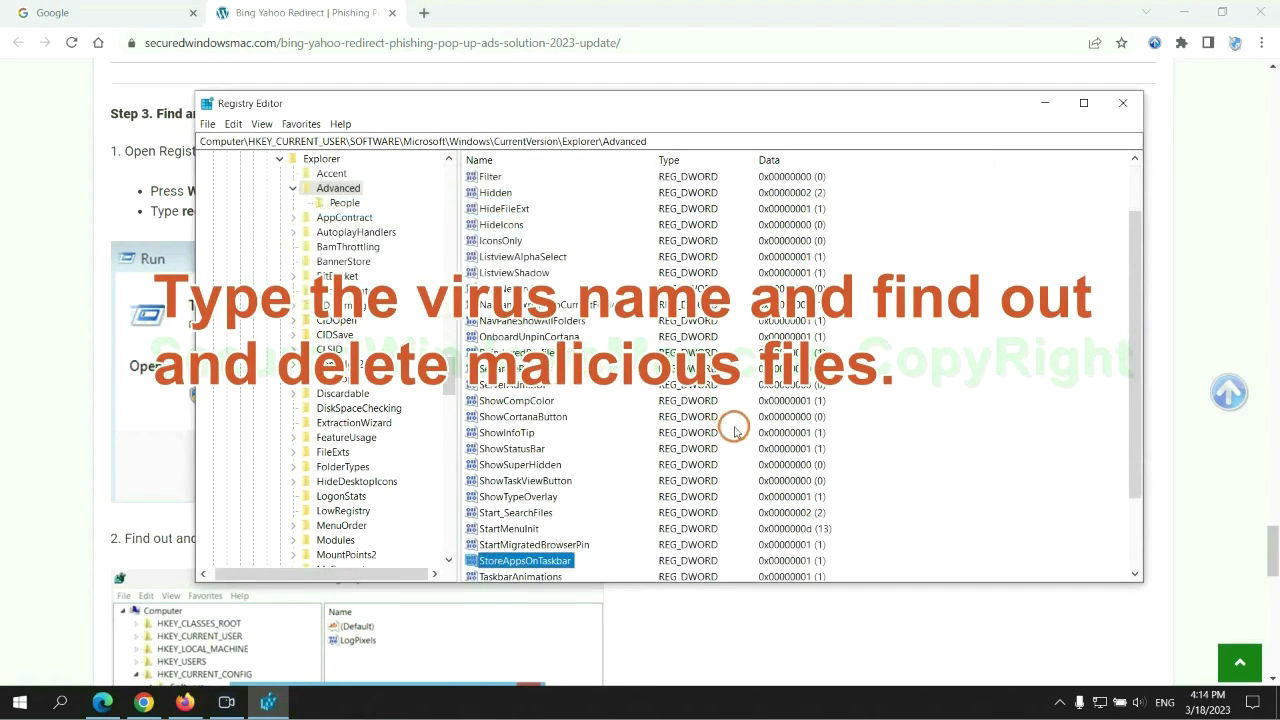
scroll(720, 420, down, 2)
right_click(584, 471)
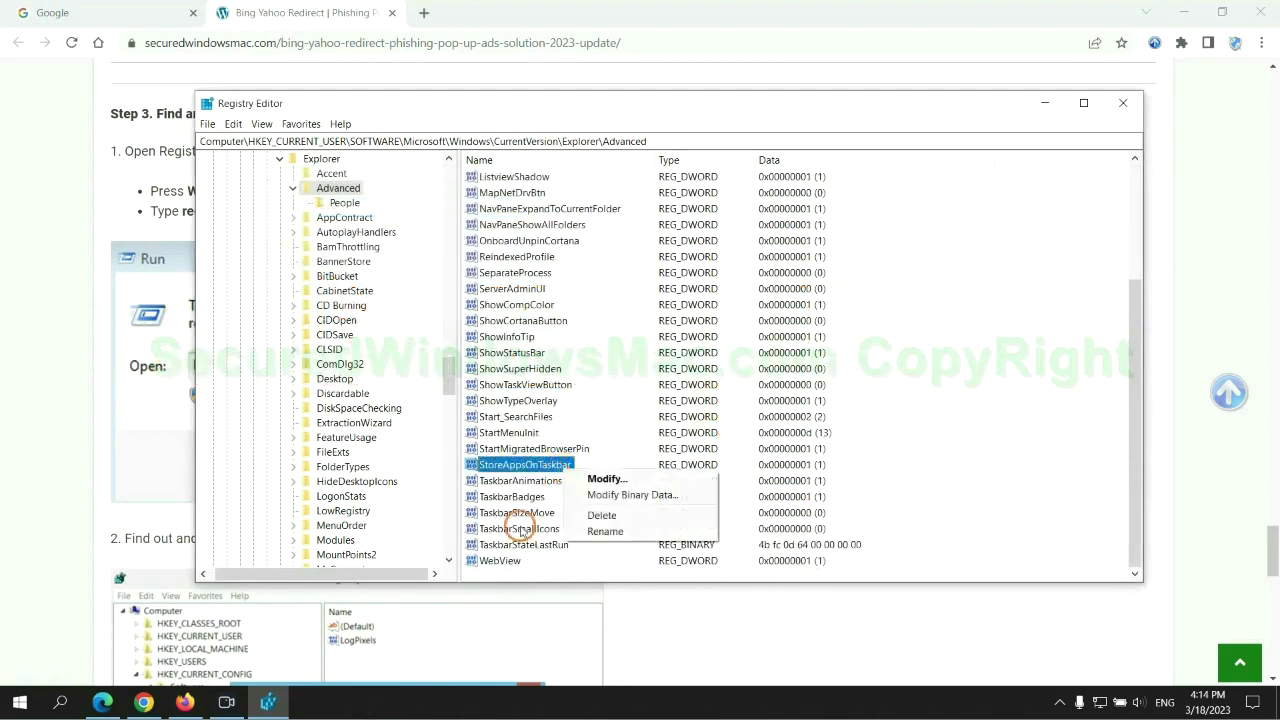
Delete the StoreAppsOnTaskbar registry value, then scroll the guide to the Step 4 Reset heading
click(604, 516)
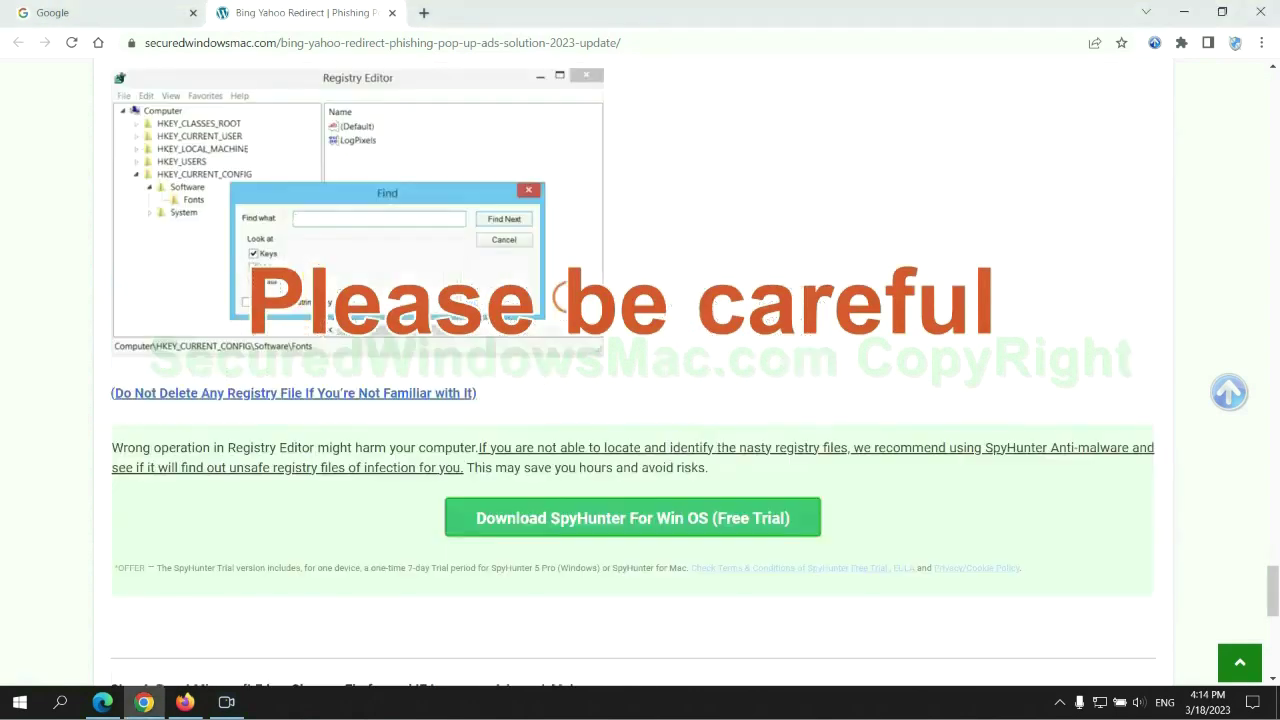
scroll(566, 294, down, 1)
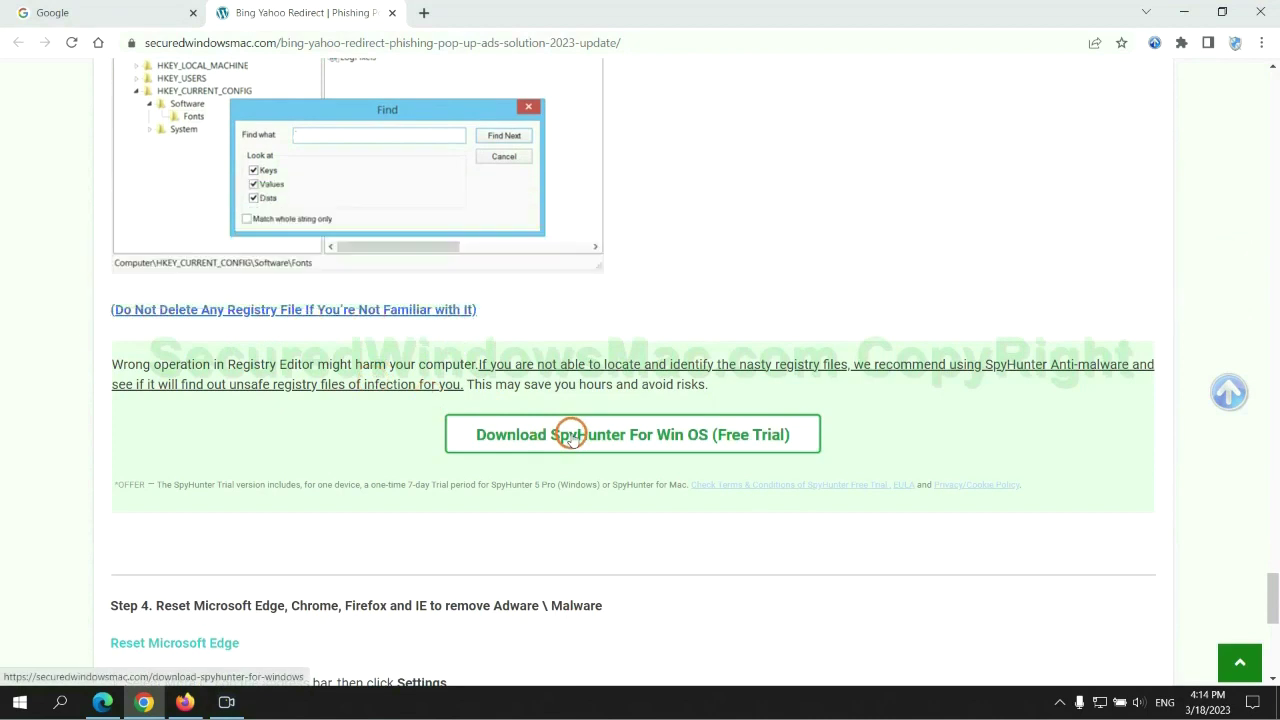
scroll(570, 436, down, 5)
double_click(172, 105)
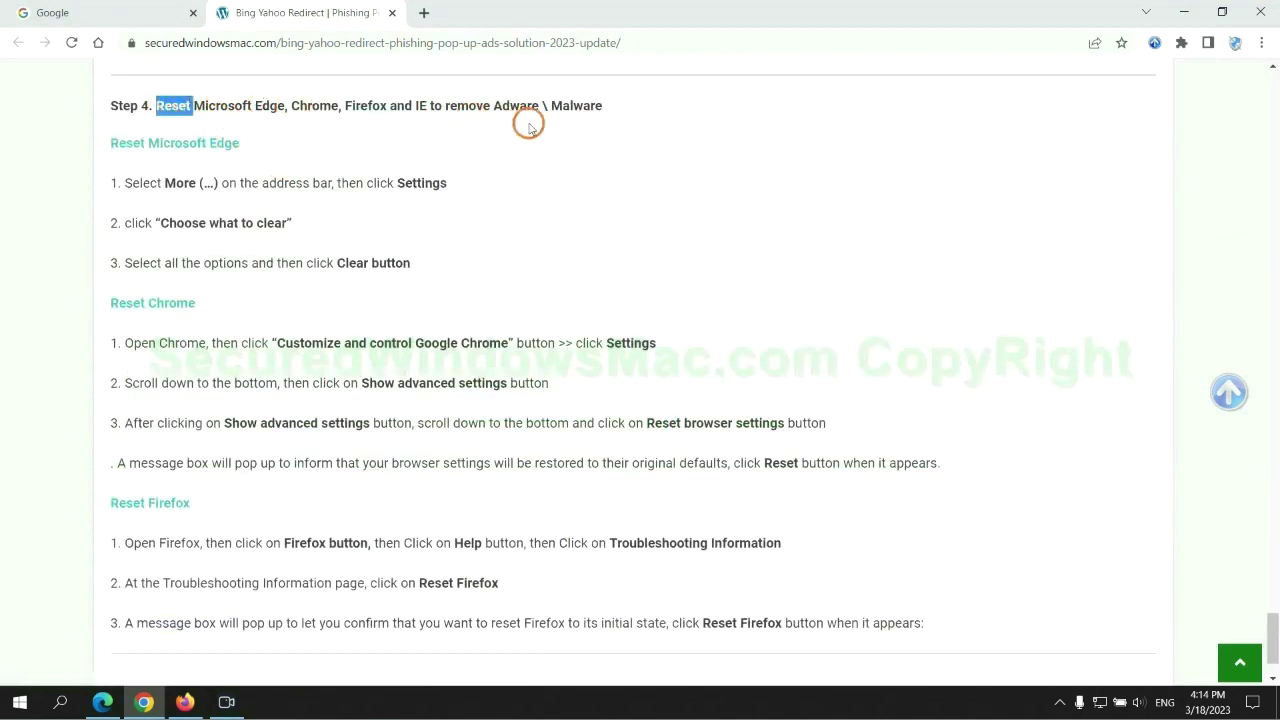
In Edge privacy settings, clear All time history, downloads, cookies and cached files
click(100, 700)
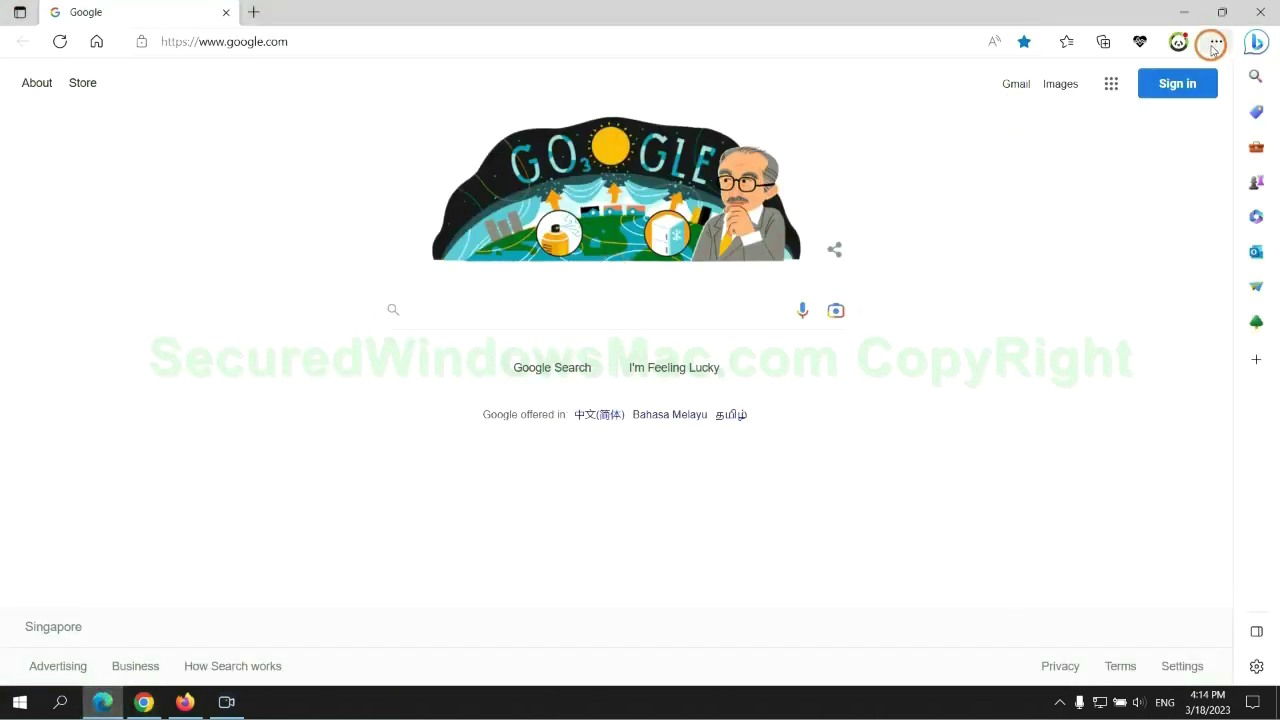
click(1213, 45)
click(1005, 613)
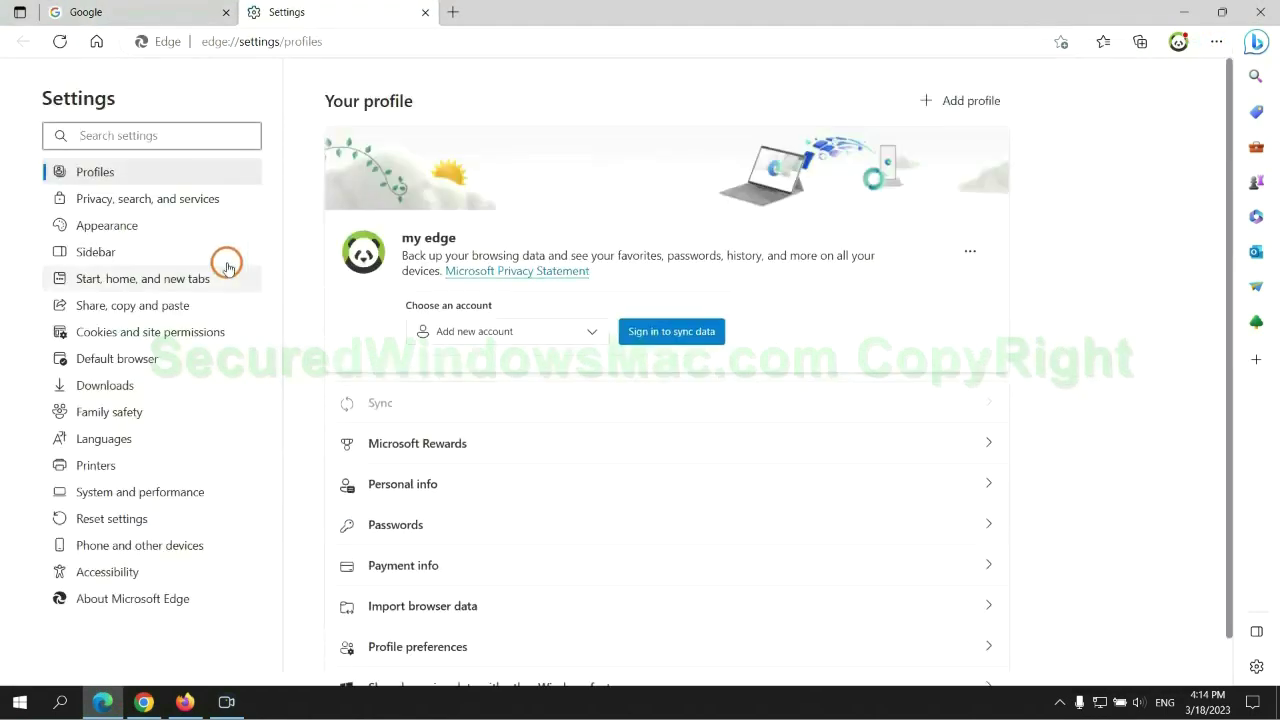
click(210, 208)
click(587, 325)
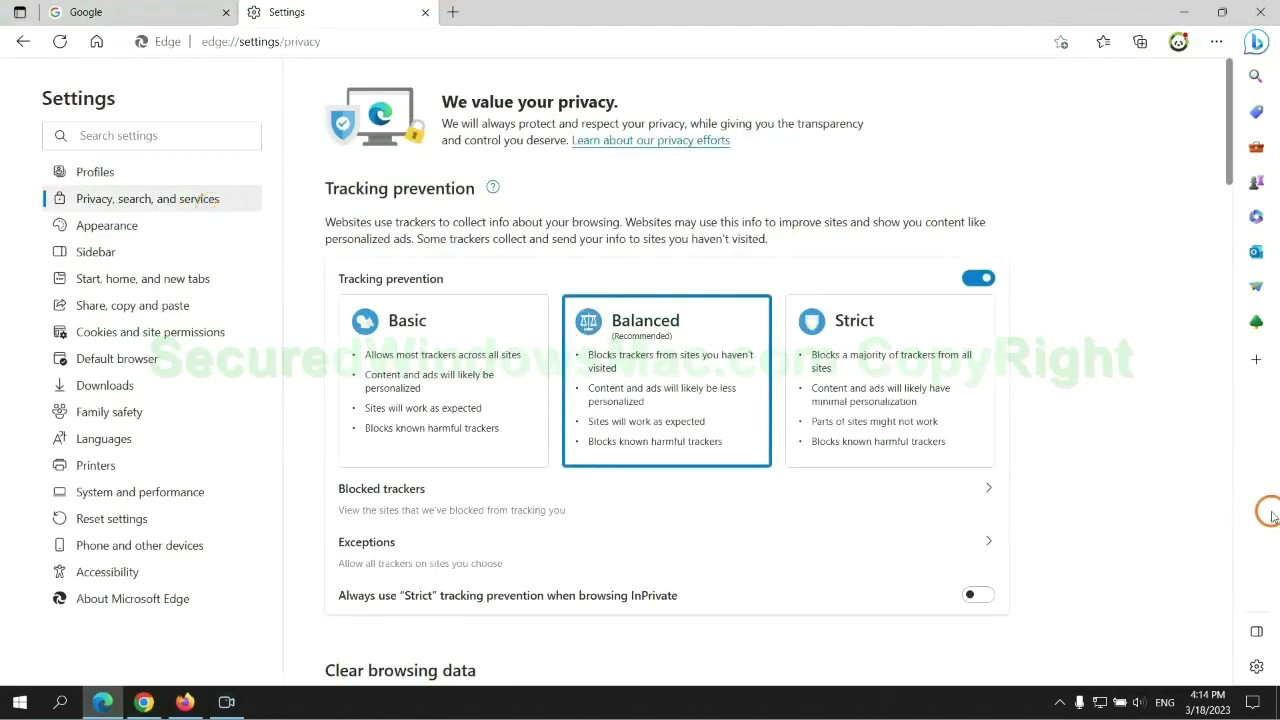
scroll(1046, 443, down, 3)
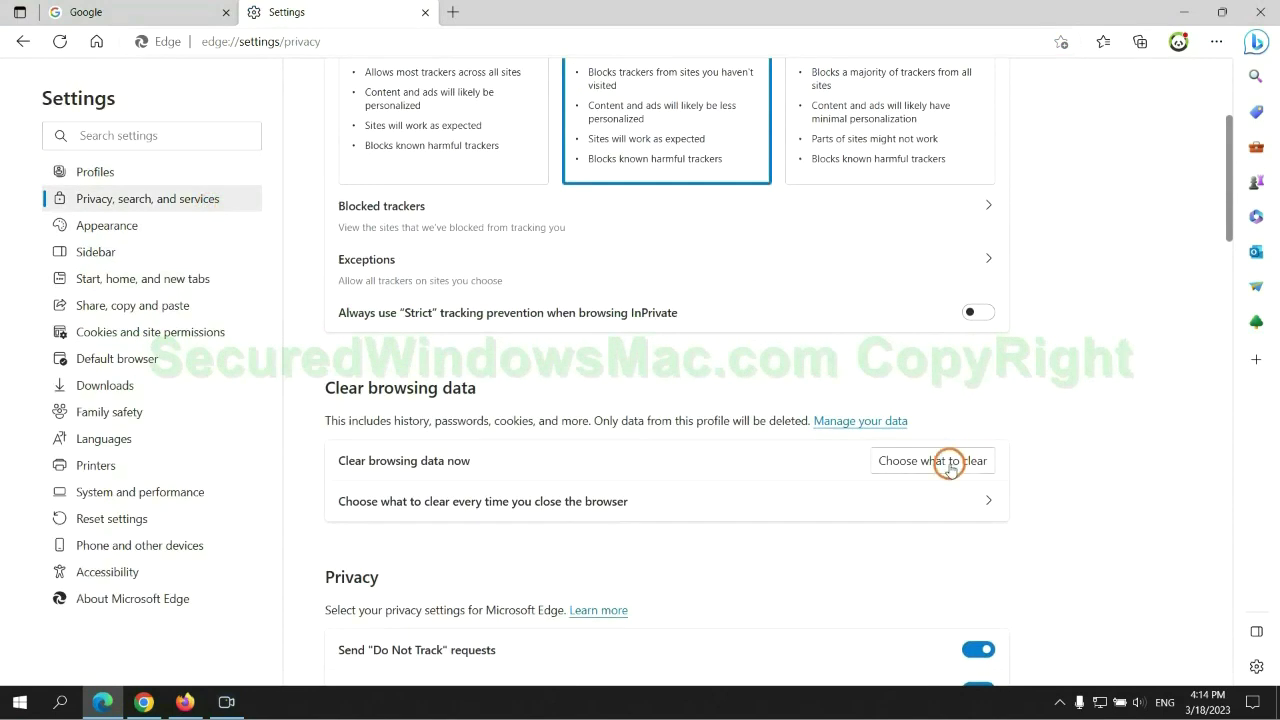
click(949, 463)
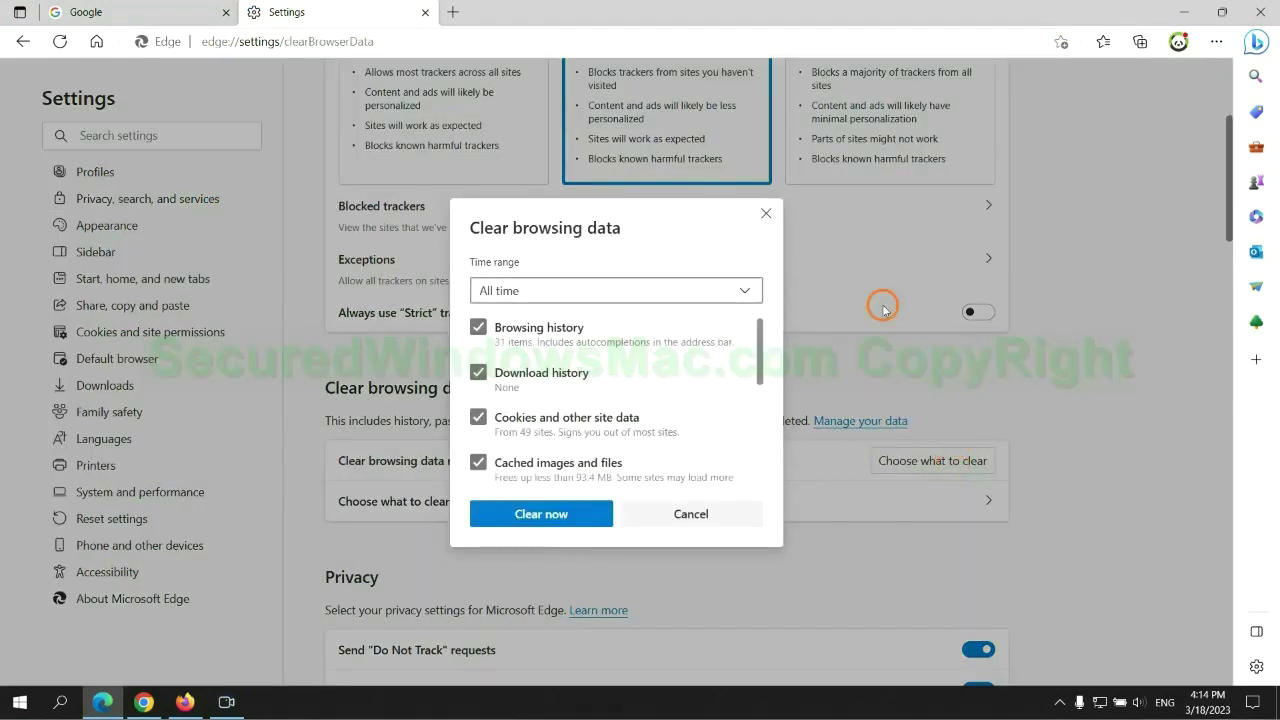
click(566, 517)
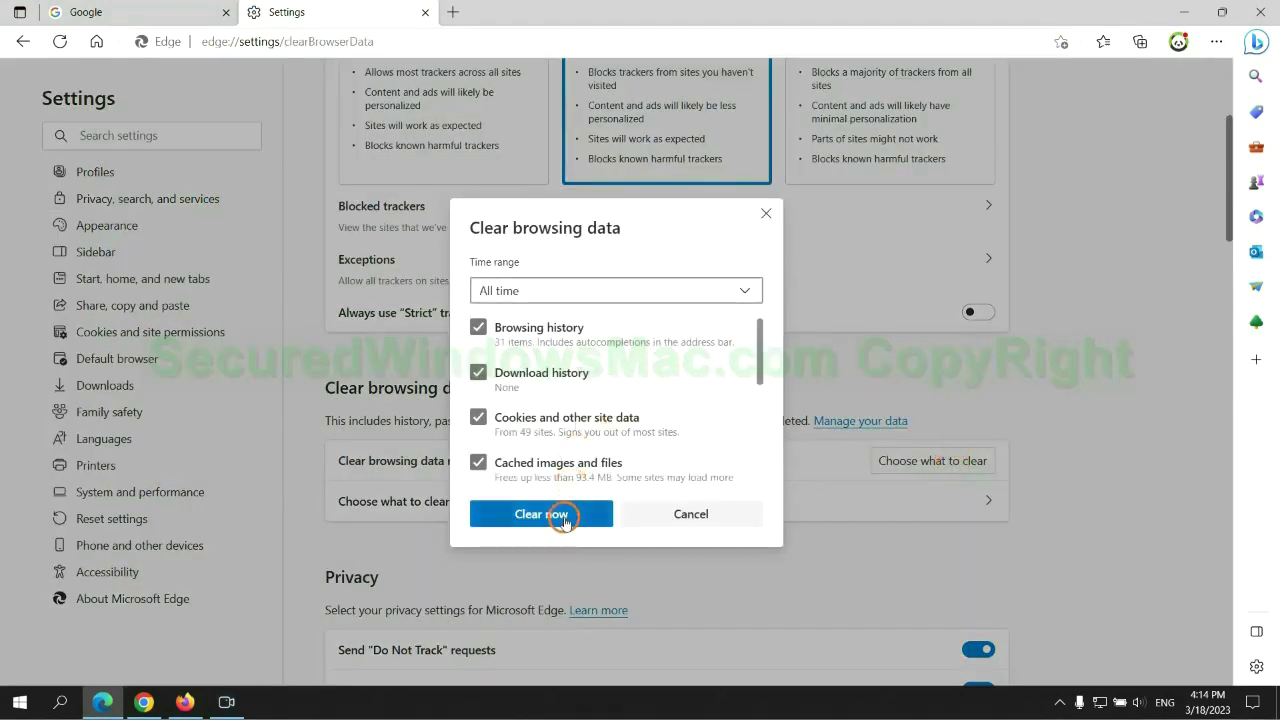
In Chrome settings, bring up the Reset settings confirmation to restore original defaults
click(144, 702)
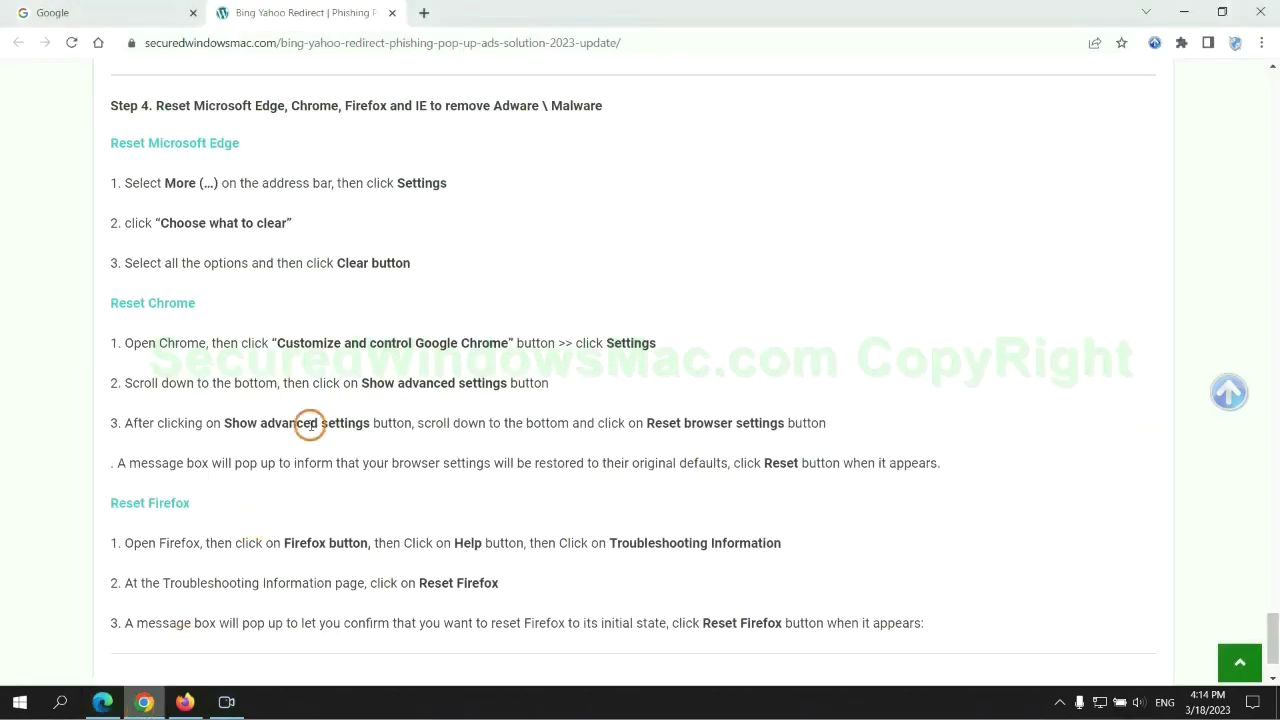
click(1261, 43)
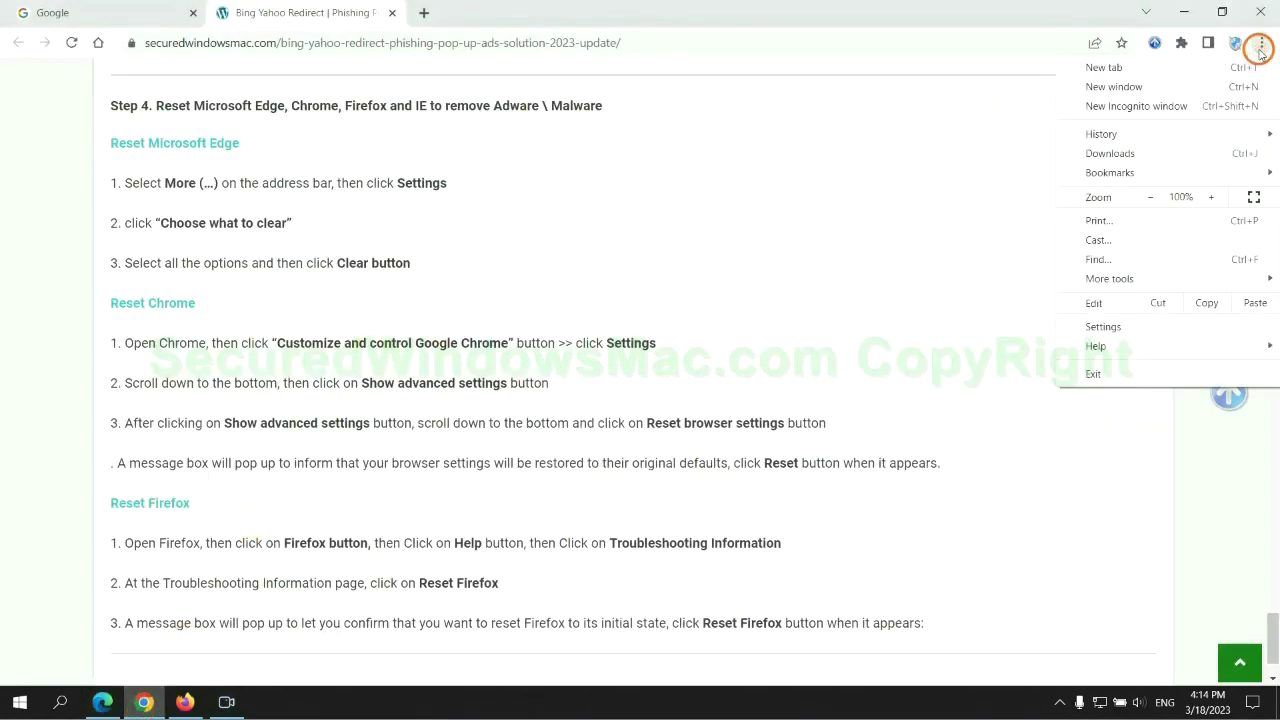
click(1112, 325)
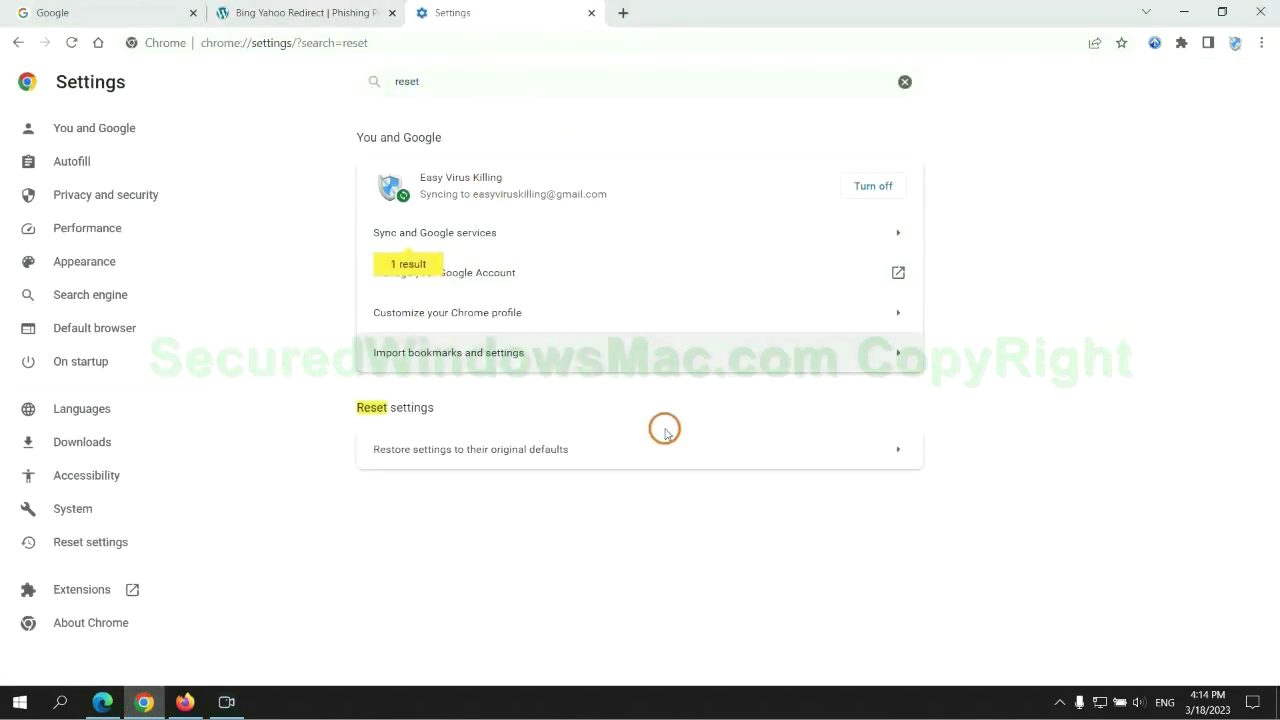
click(670, 443)
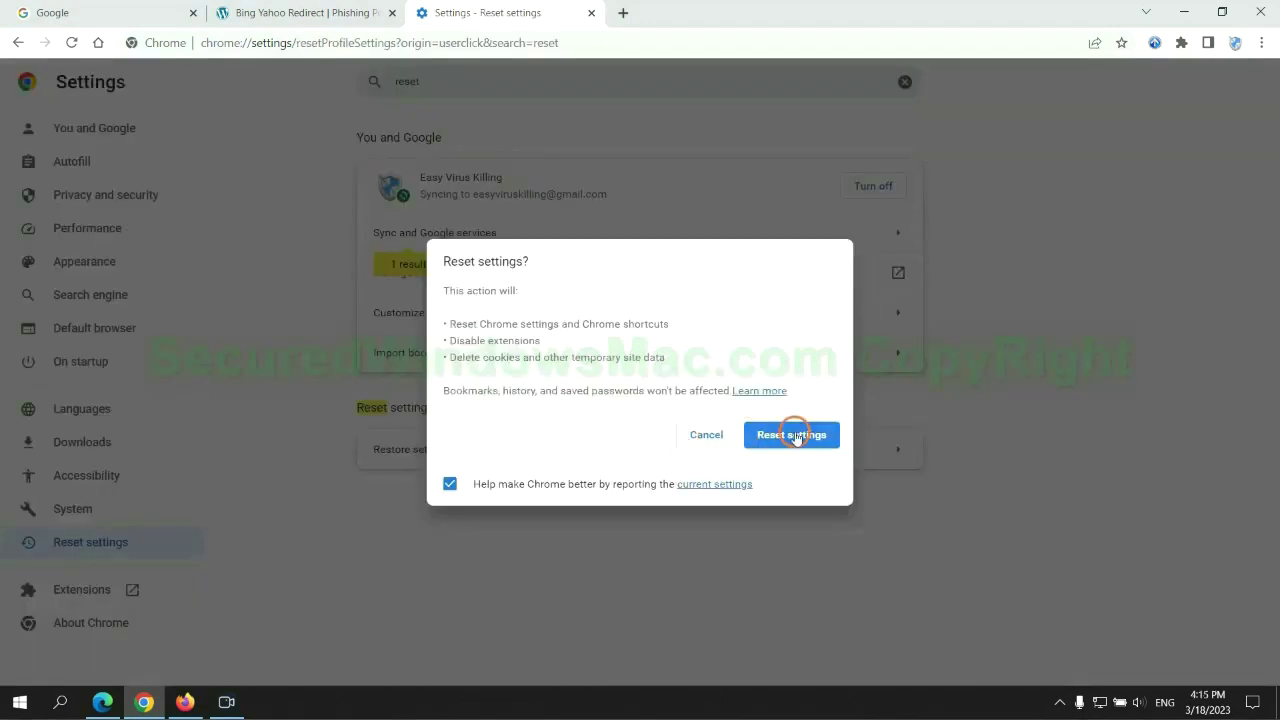
Go to Firefox's Troubleshooting Information page and start Refresh Firefox to restore default settings
click(184, 699)
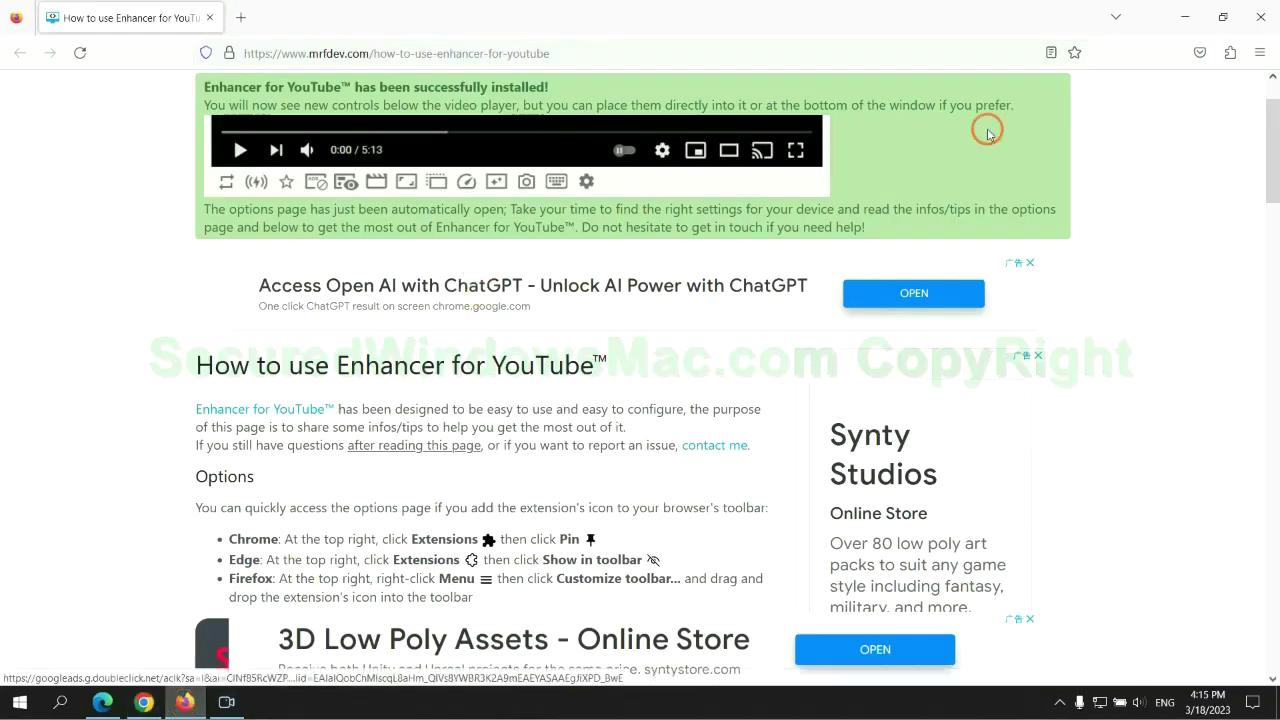
click(1258, 53)
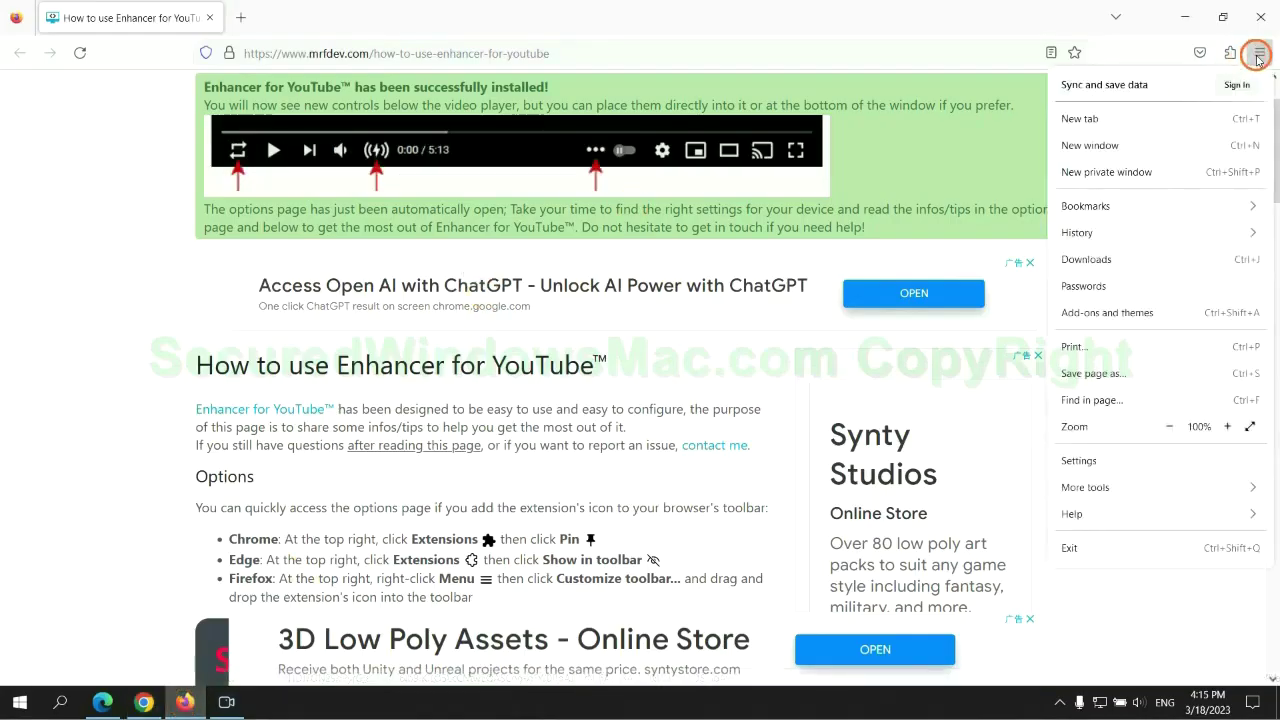
click(1087, 514)
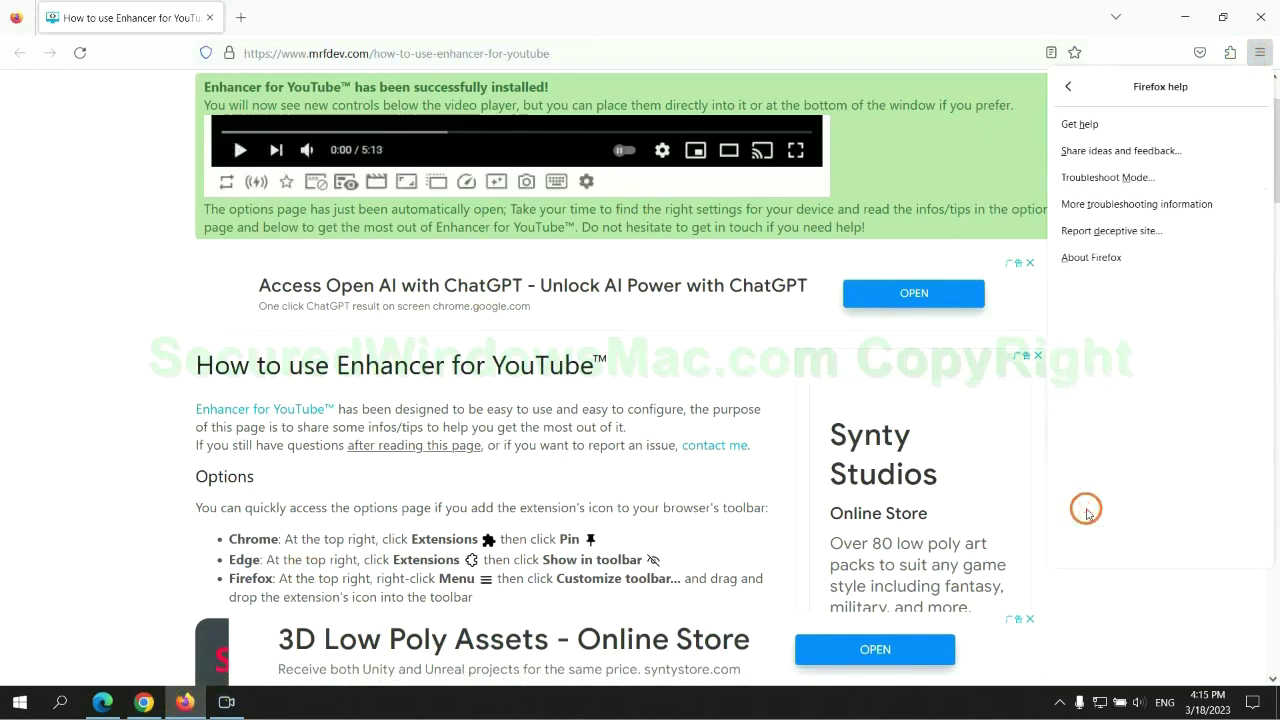
click(1140, 204)
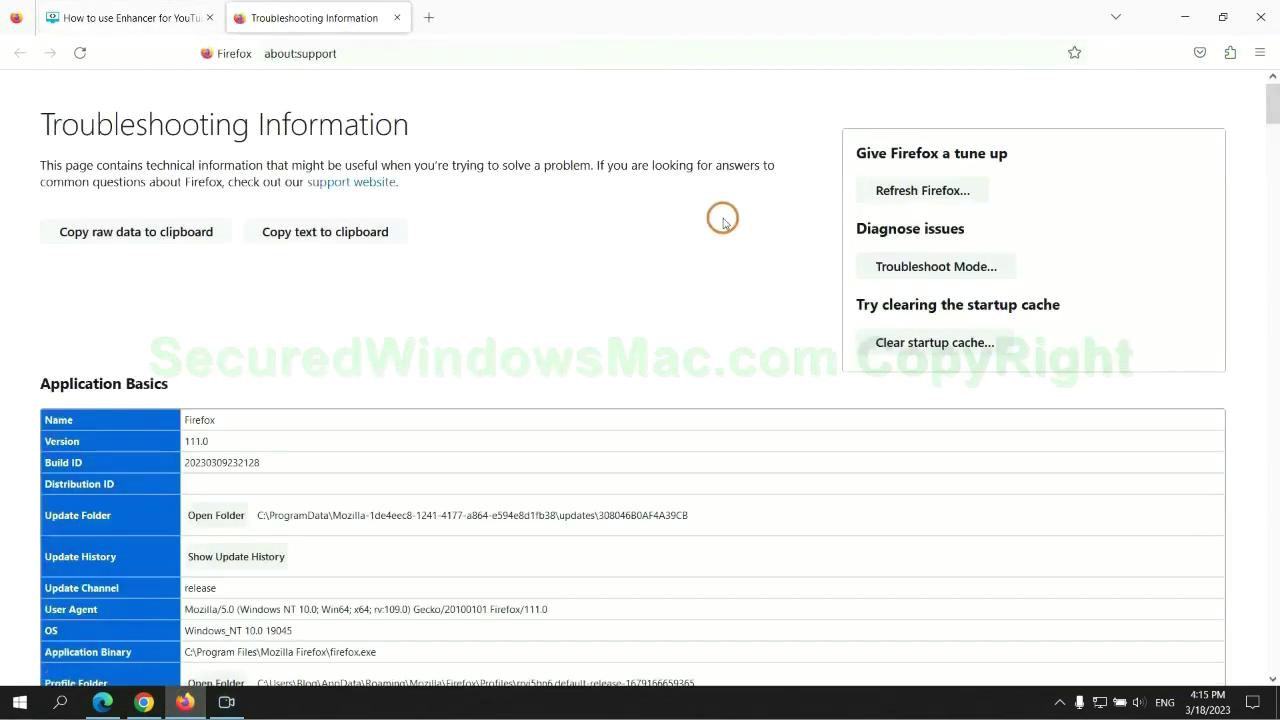
click(885, 190)
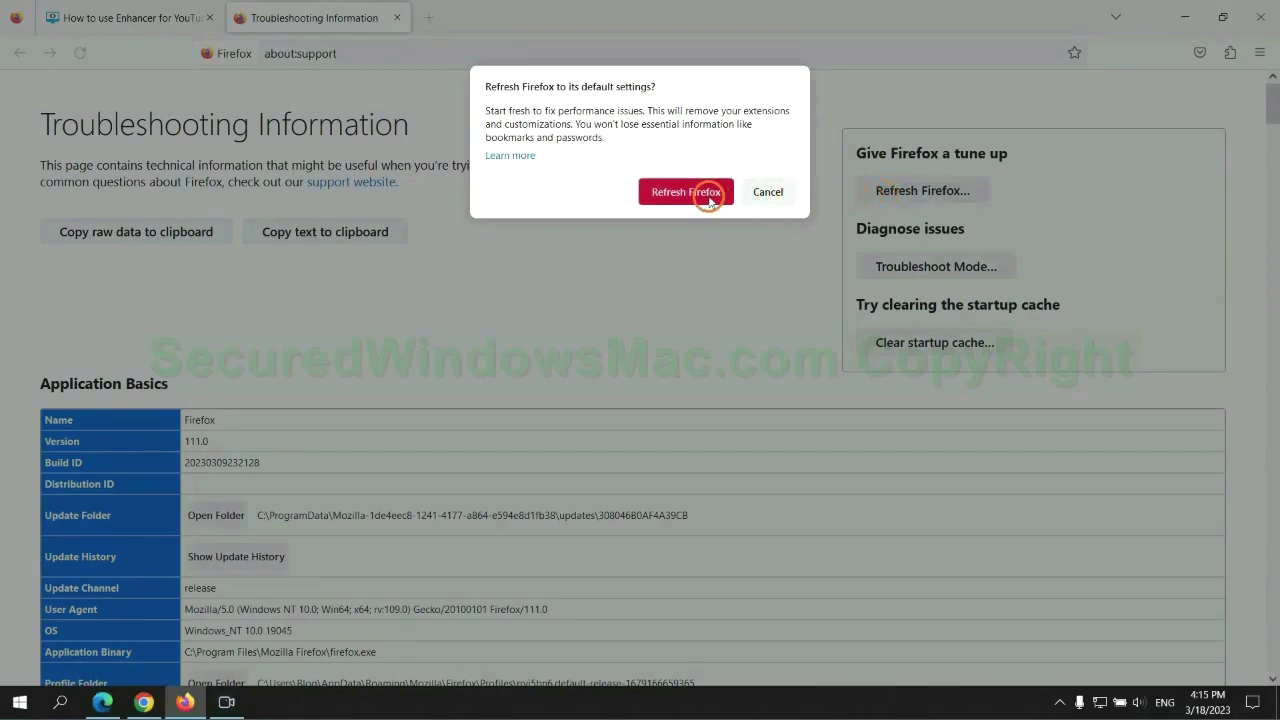
Return to Chrome, where the Reset settings confirmation is still open
click(143, 702)
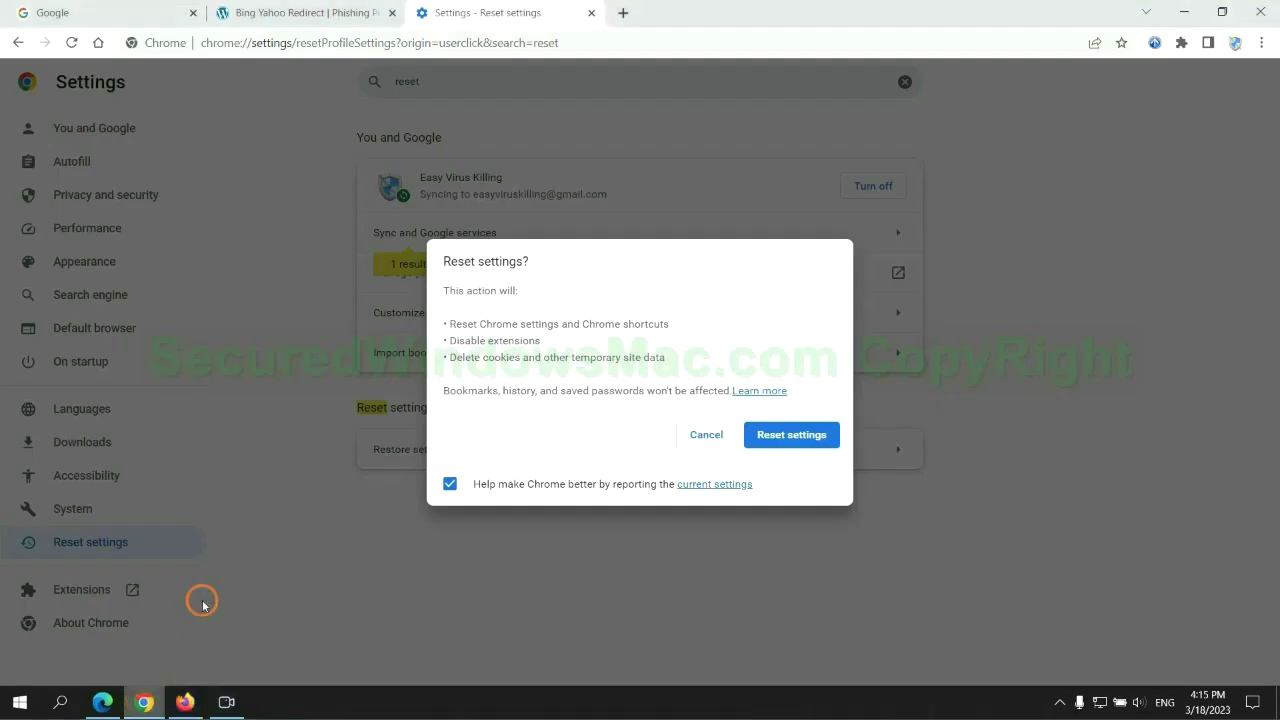